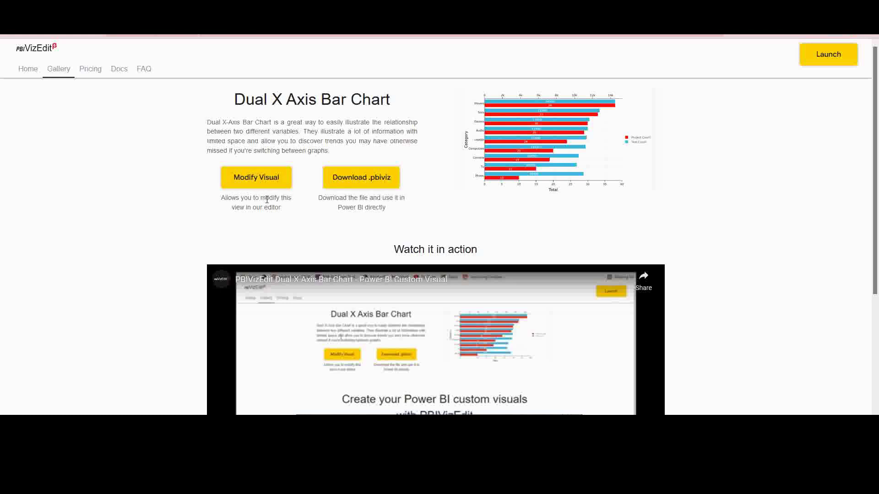
Step: Download the Dual X Axis Bar Chart .pbiviz from the PBIVizEdit gallery
left_click(363, 180)
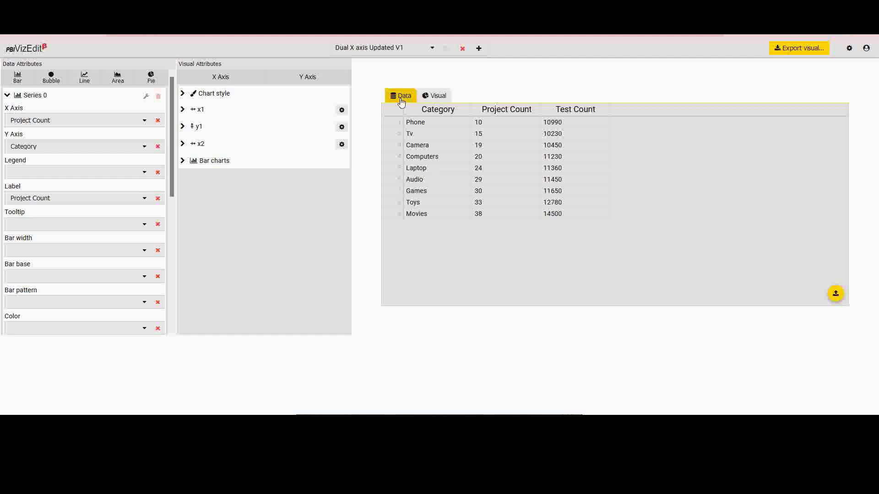
Step: Switch the Dual X axis Updated V1 editor from its data table to the chart
left_click(439, 99)
left_click(835, 295)
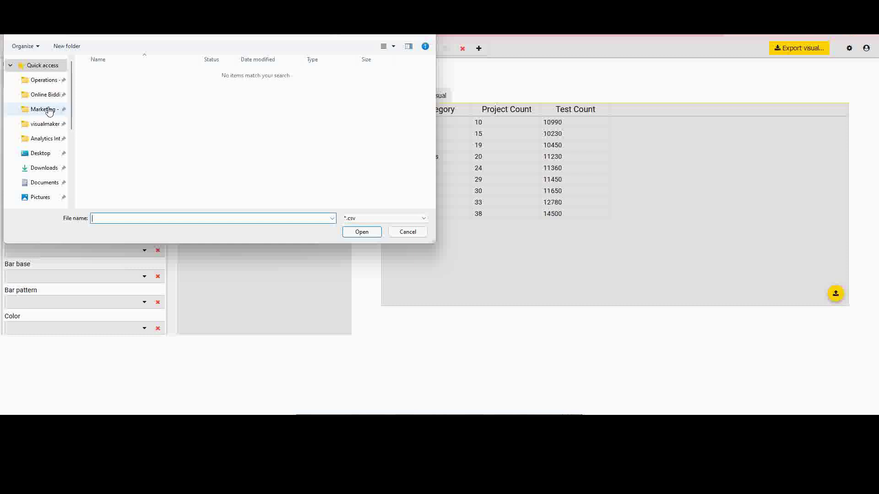
scroll(43, 111, "down", 2)
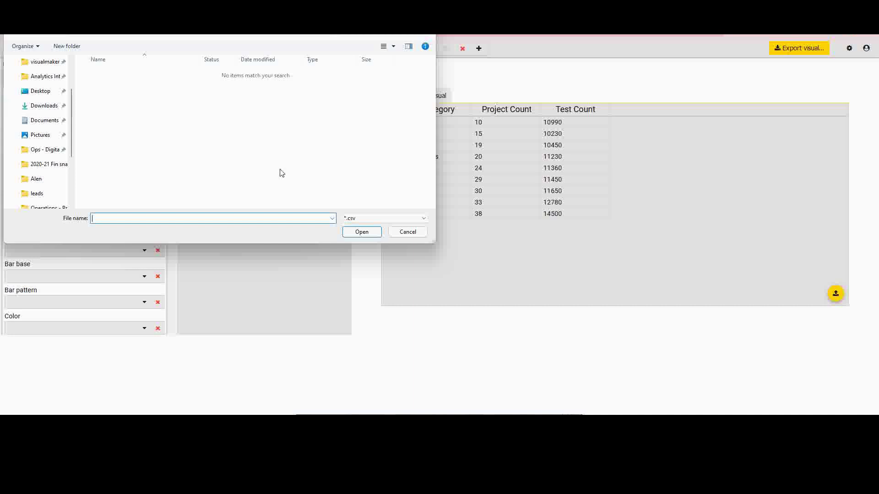
left_click(398, 233)
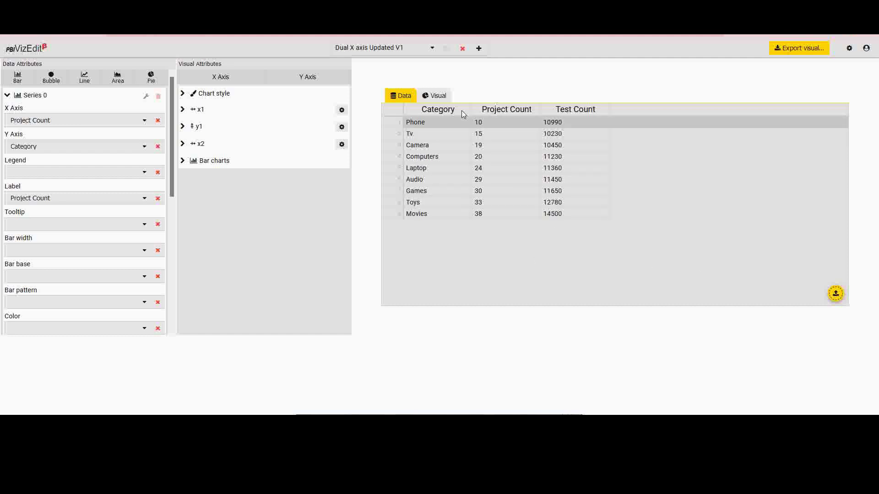
Step: Show the dual-axis bar chart and collapse the Series 0 and Series 1 field mappings
left_click(438, 97)
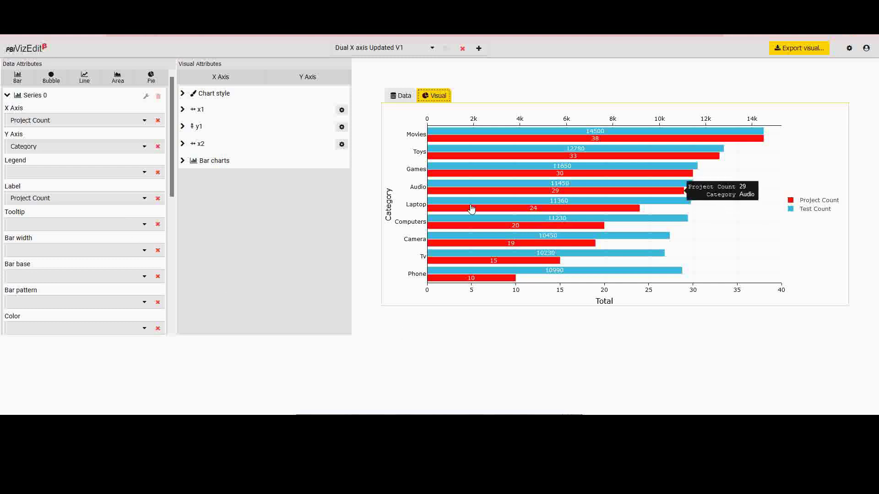
left_click(8, 95)
left_click(7, 112)
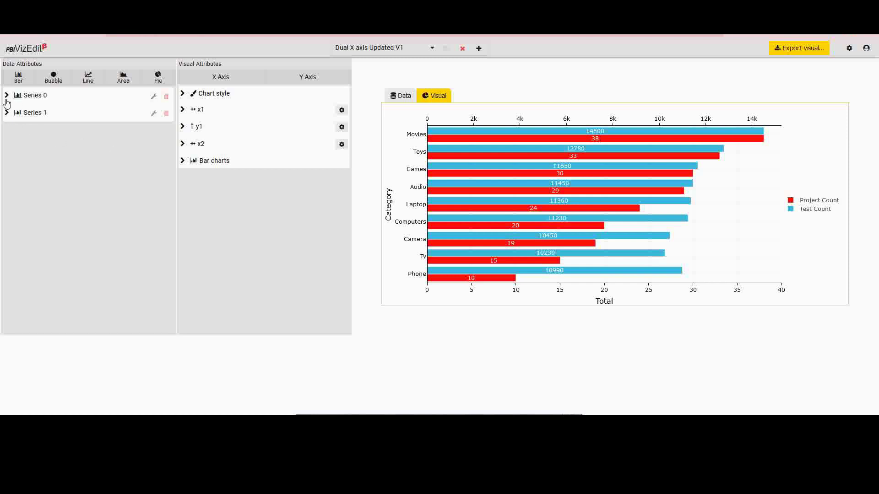
Step: Expand Series 0 (Project Count by Category) and Series 1 field mappings
left_click(8, 96)
scroll(78, 161, "down", 1)
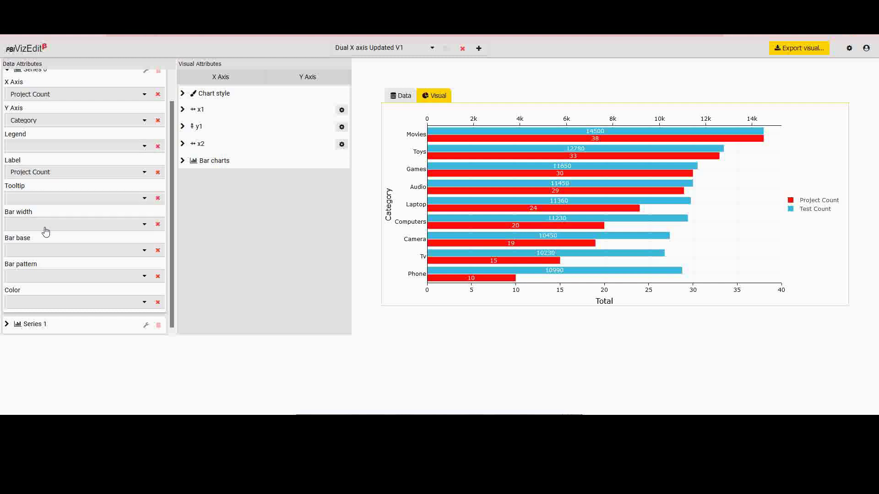
left_click(7, 324)
scroll(36, 287, "down", 3)
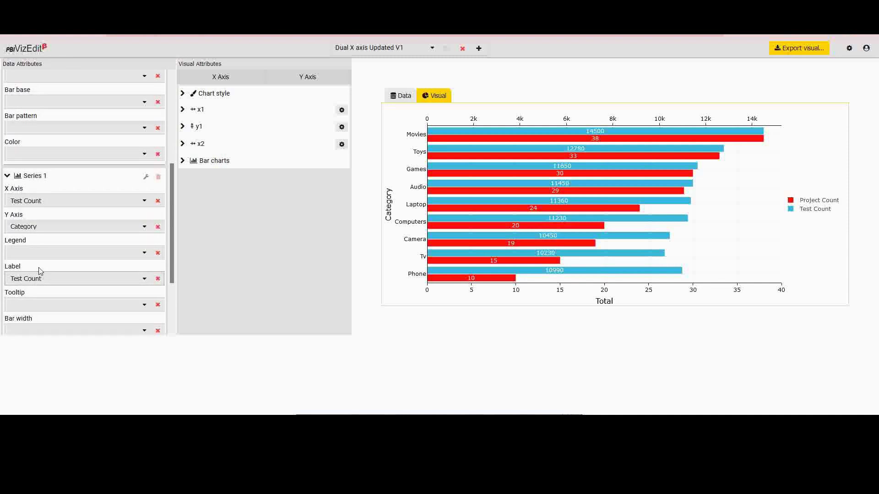
scroll(28, 226, "up", 4)
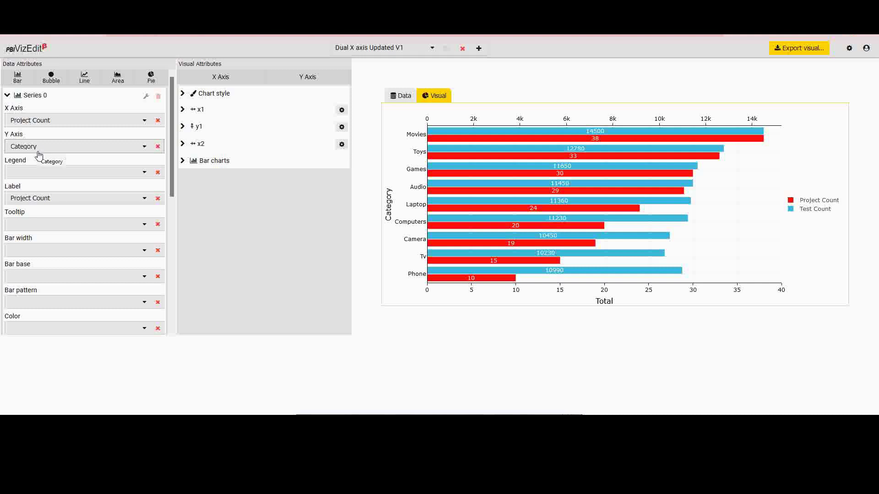
scroll(40, 156, "down", 2)
scroll(61, 218, "down", 2)
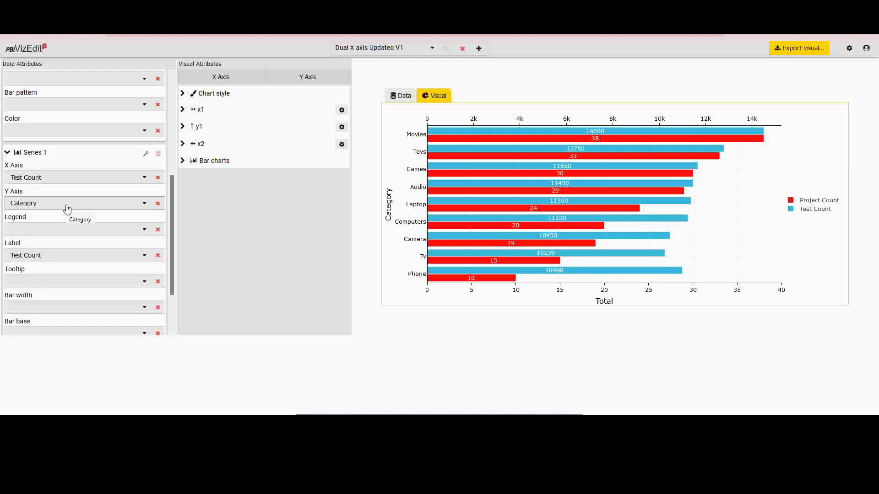
Step: Review Series 1's Y Axis field choices, keeping it set to Category
left_click(65, 205)
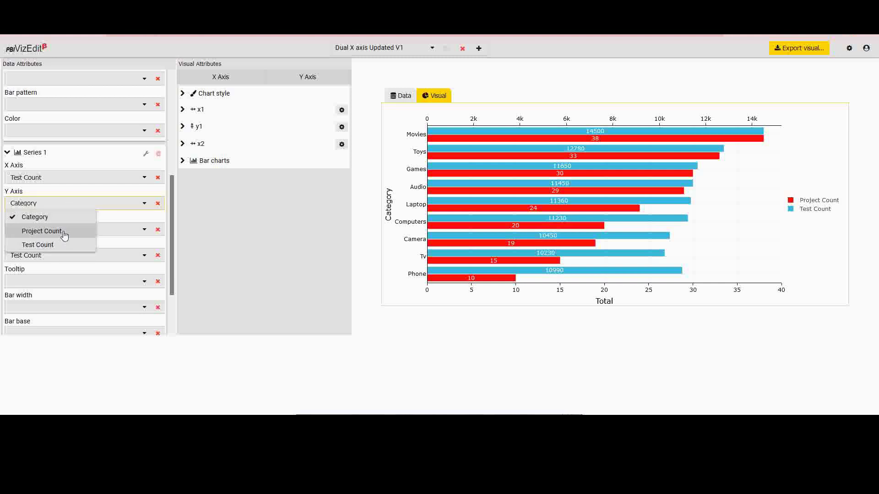
left_click(169, 222)
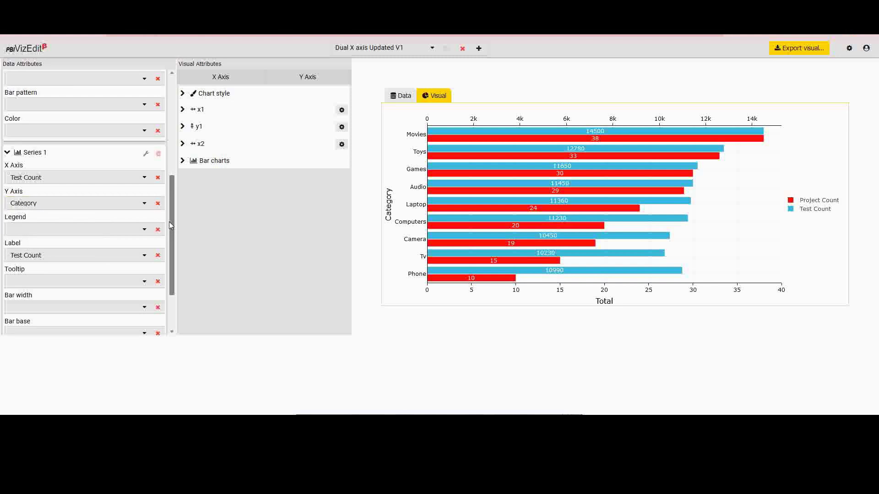
left_click_drag(172, 219, 174, 167)
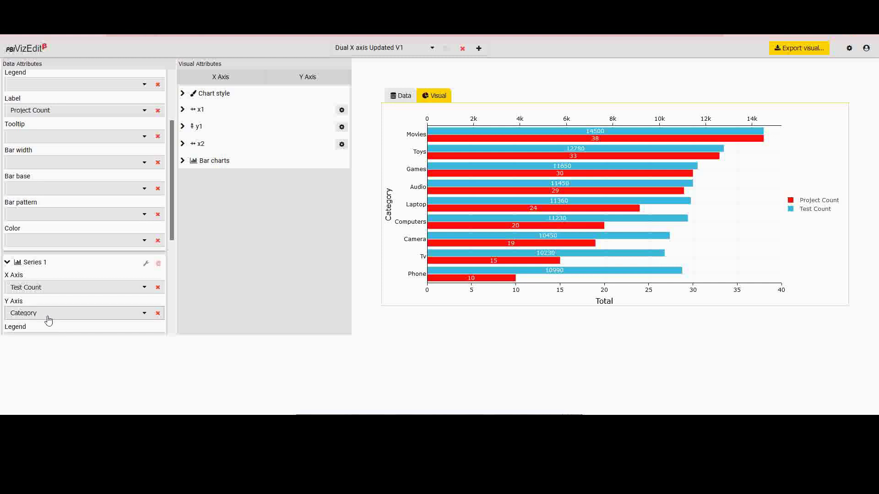
scroll(50, 315, "up", 3)
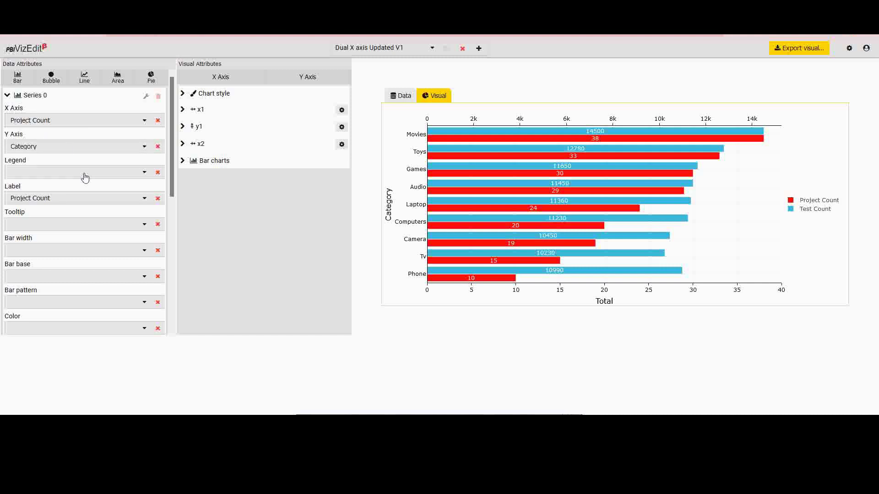
scroll(85, 174, "down", 2)
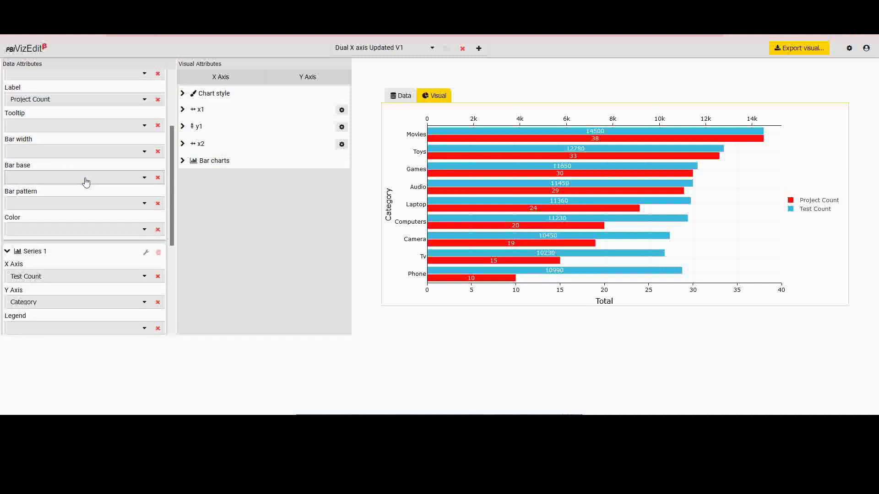
scroll(86, 182, "up", 1)
scroll(86, 182, "up", 2)
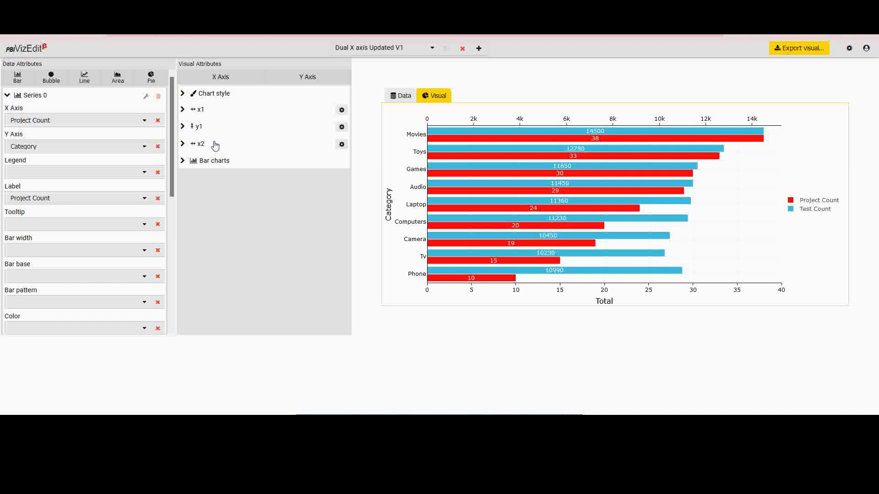
mouse_move(438, 134)
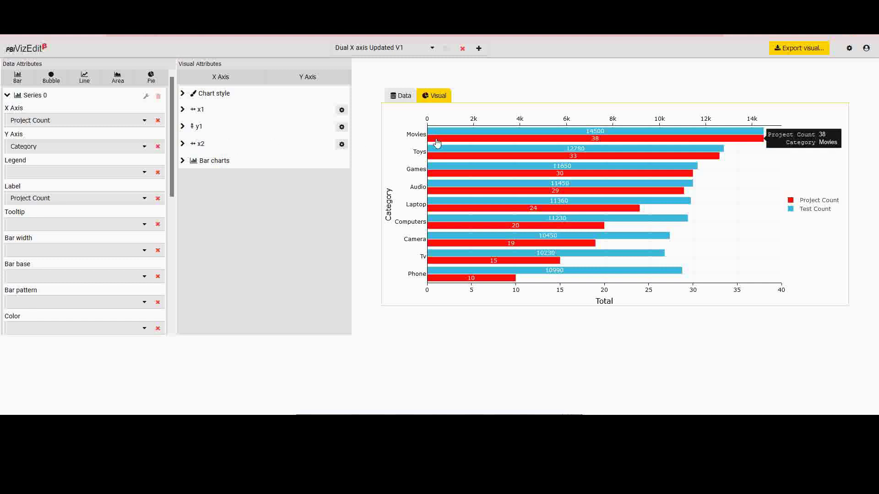
Step: Expand the Bar charts settings: grouping None, gap in bars 0.85, group gap 0
left_click(204, 160)
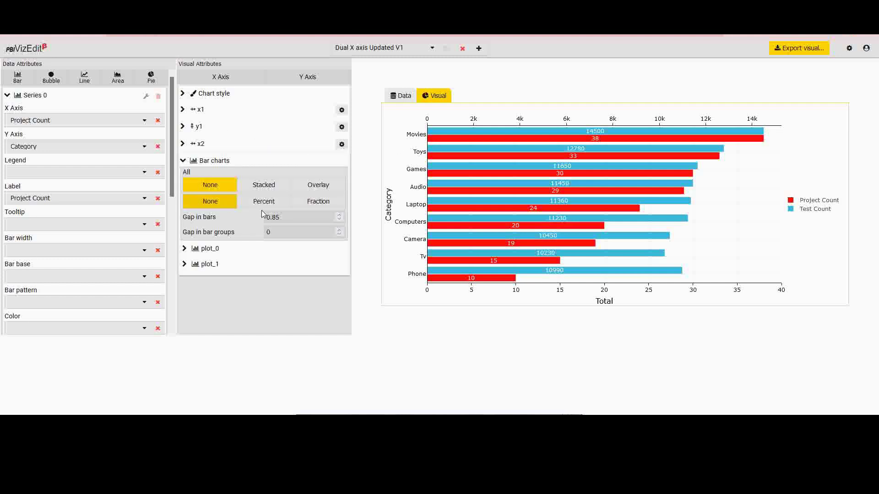
mouse_move(442, 134)
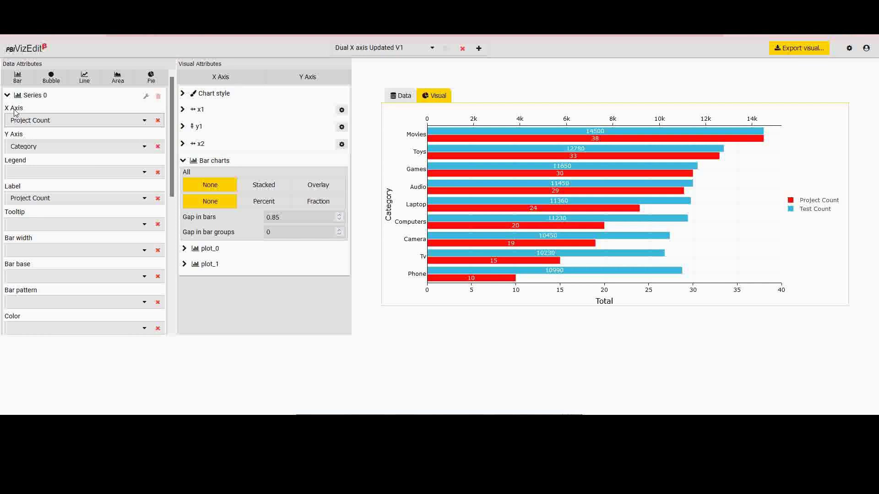
scroll(45, 124, "down", 4)
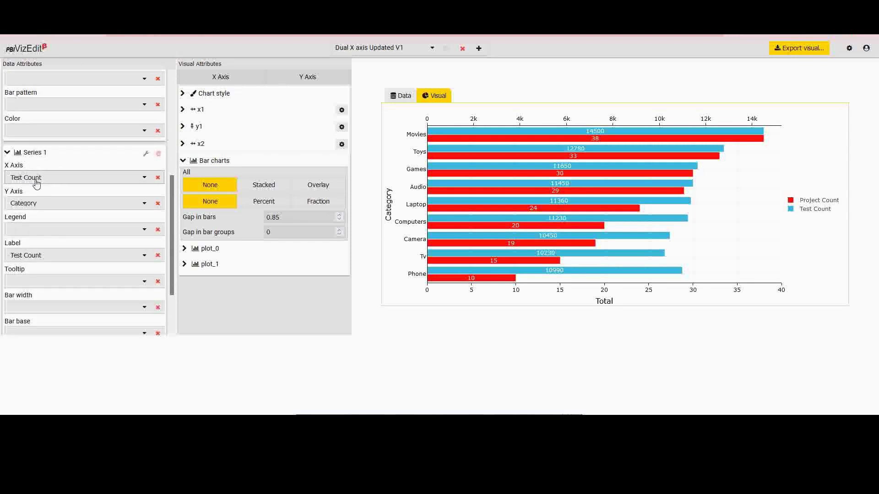
Step: Open x1 axis settings (Auto placement, bounds 0–100), toggling the axis line off and on
left_click(182, 110)
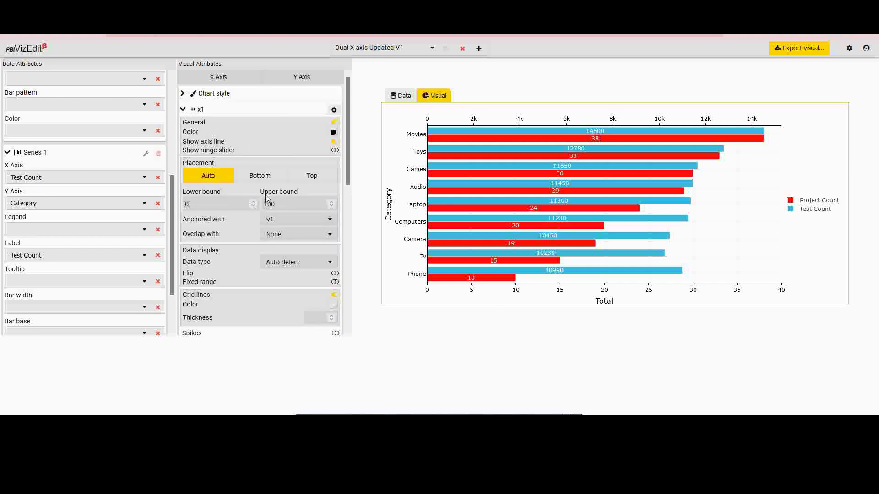
scroll(267, 201, "down", 1)
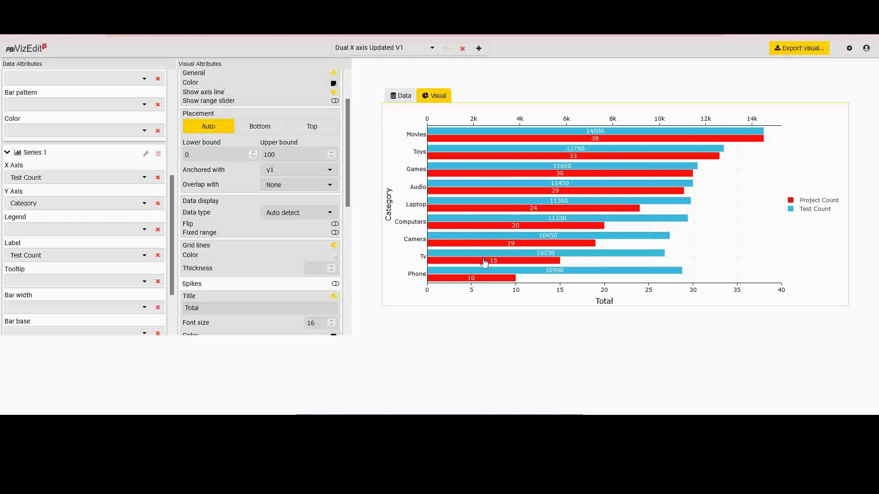
scroll(280, 235, "up", 1)
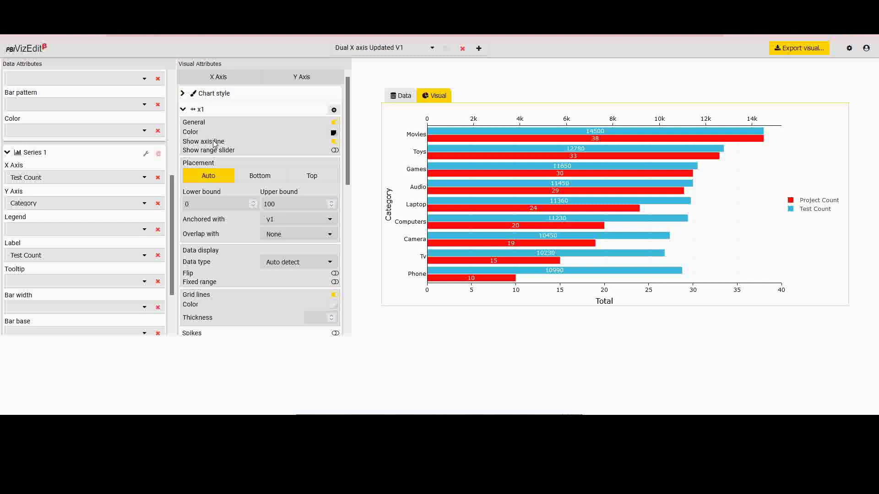
left_click(333, 142)
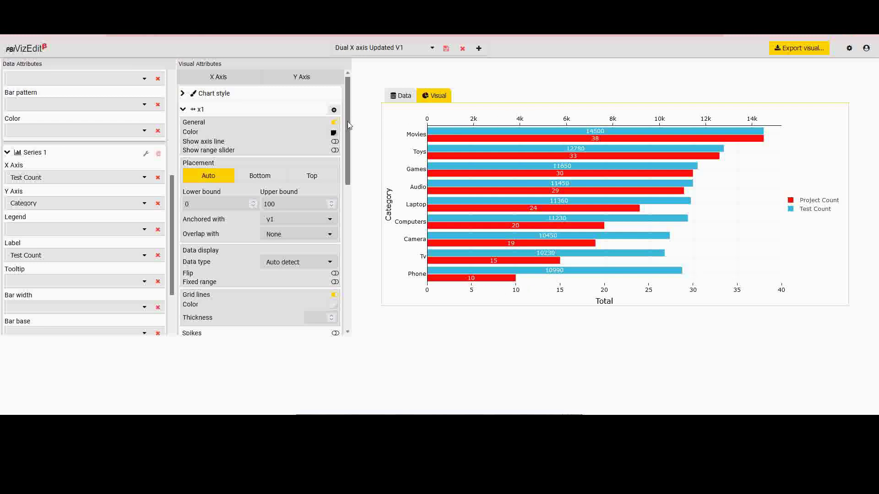
left_click(335, 142)
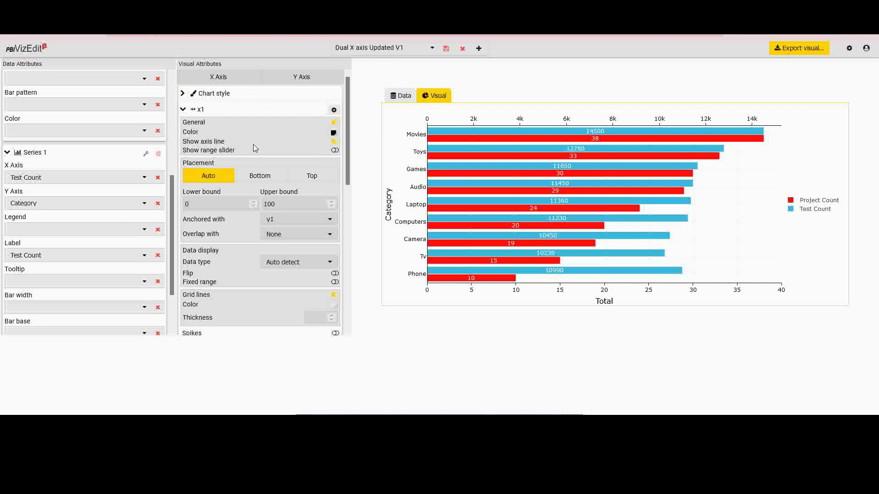
scroll(255, 147, "down", 1)
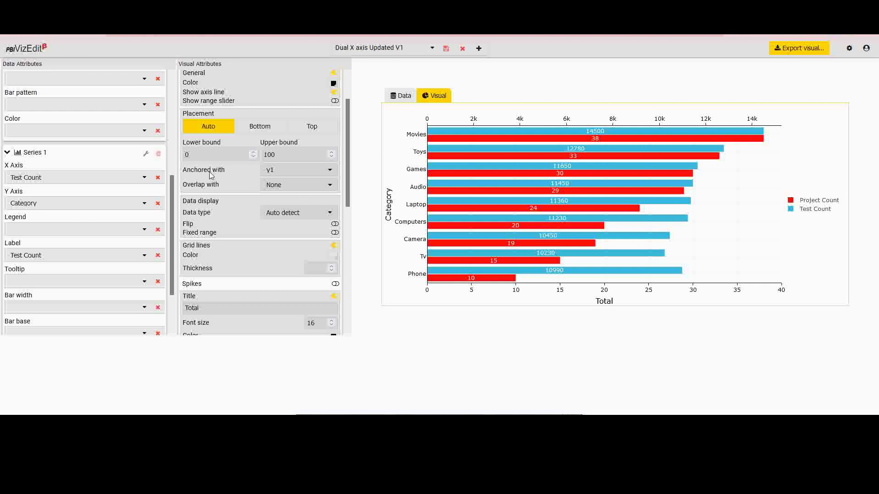
scroll(238, 237, "down", 1)
scroll(229, 224, "down", 6)
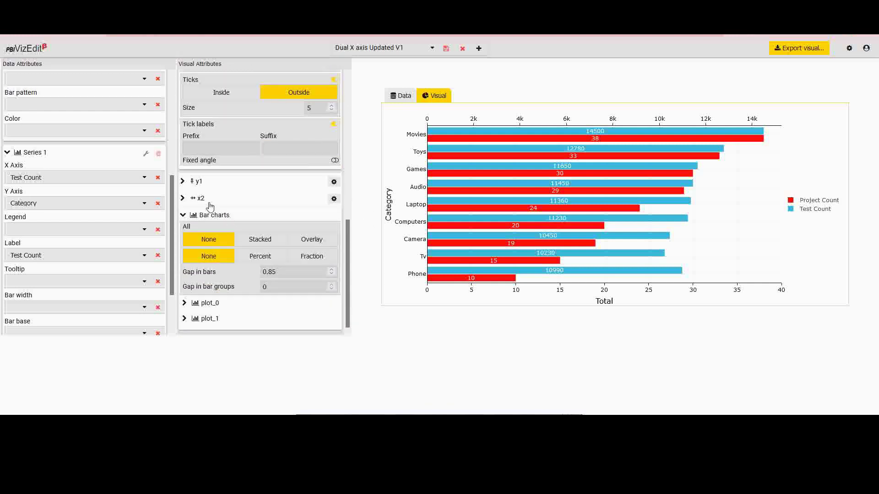
left_click(183, 199)
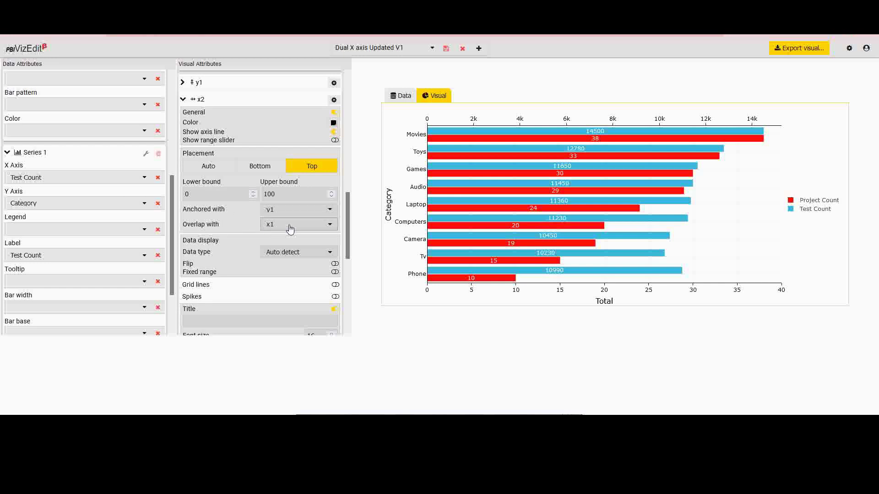
scroll(252, 228, "up", 3)
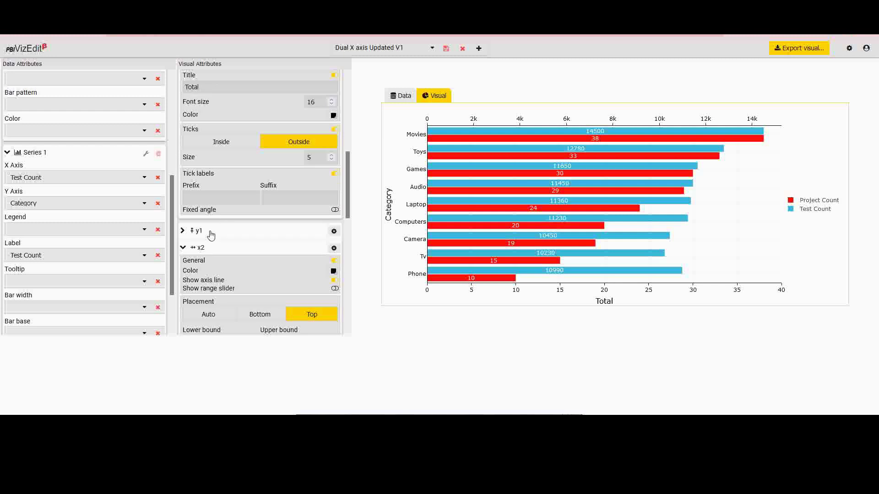
left_click(183, 247)
scroll(204, 241, "up", 2)
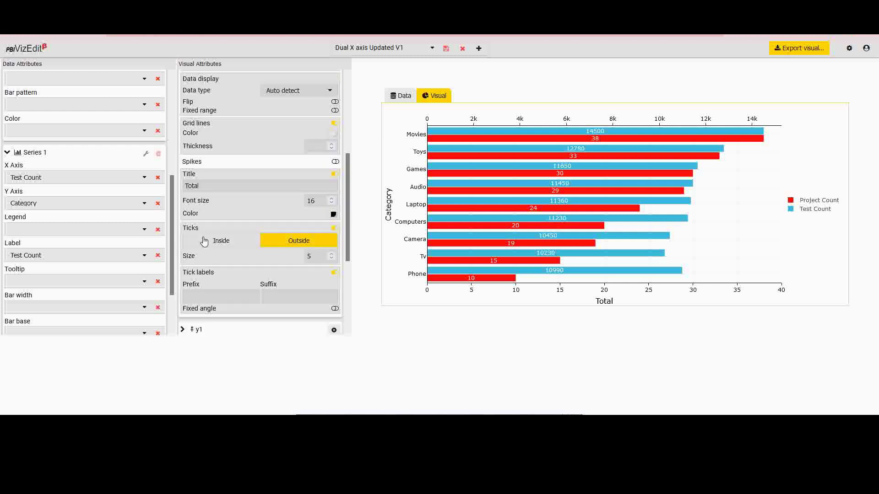
scroll(204, 241, "up", 2)
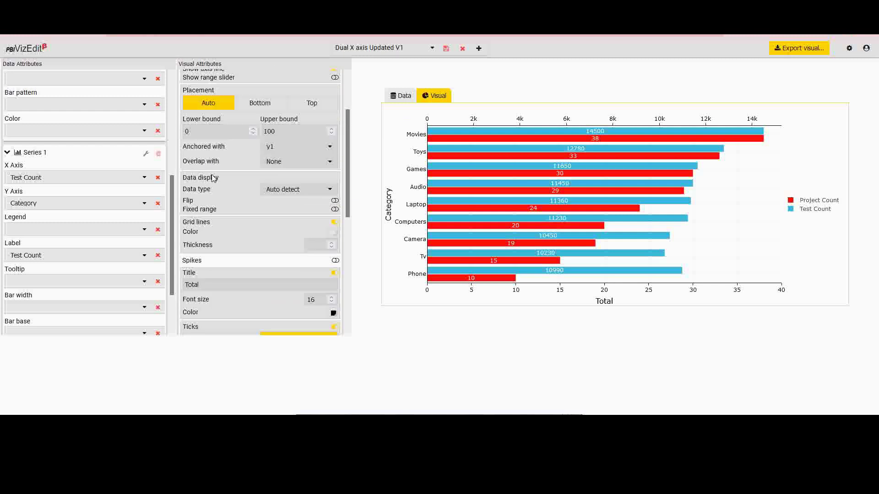
scroll(213, 177, "down", 1)
scroll(262, 275, "down", 1)
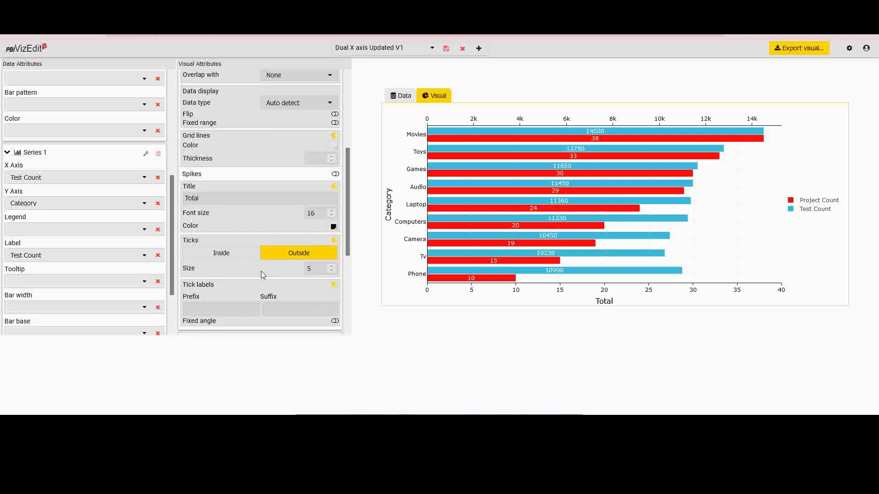
scroll(263, 274, "down", 1)
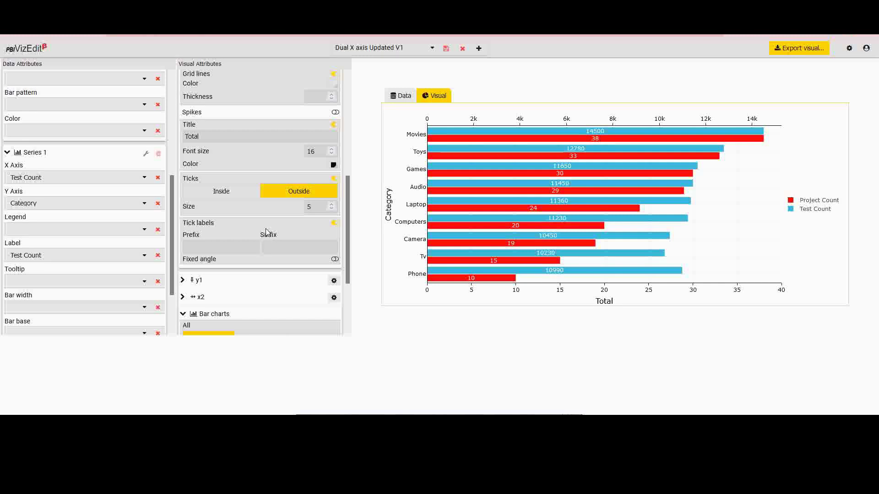
scroll(267, 232, "up", 3)
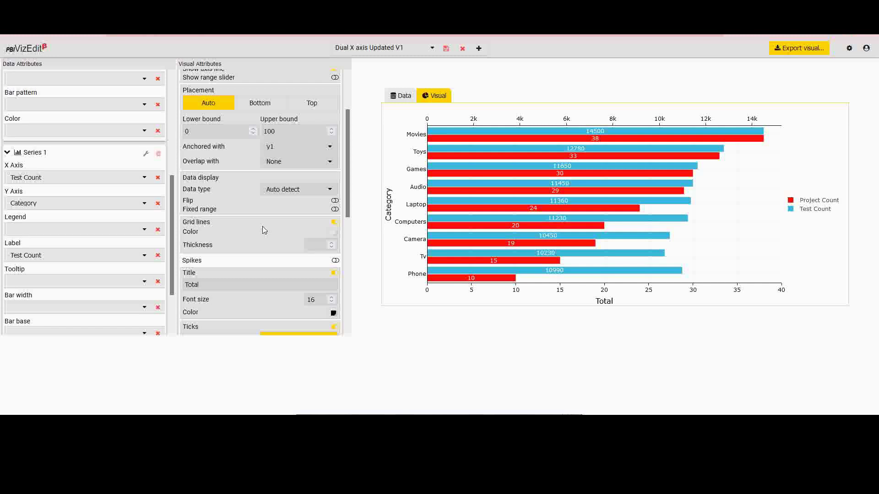
scroll(256, 225, "up", 2)
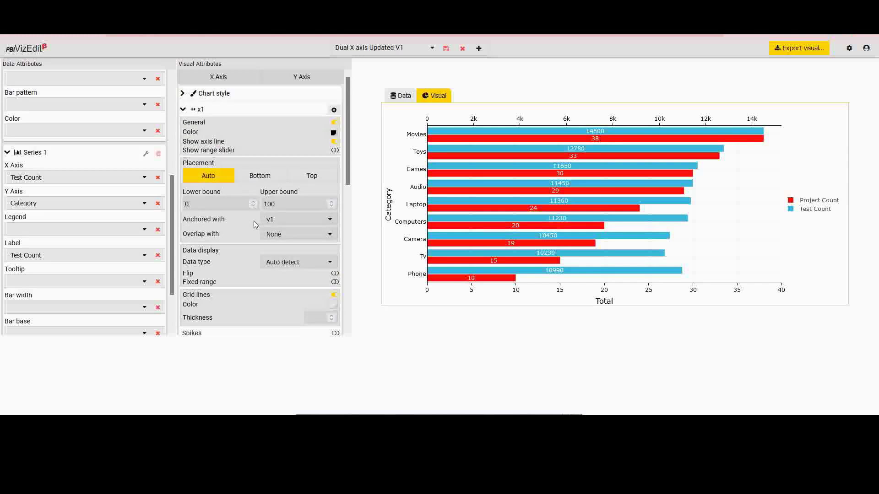
Step: Recolour plot_0's Project Count bars from red to light grey
left_click(183, 109)
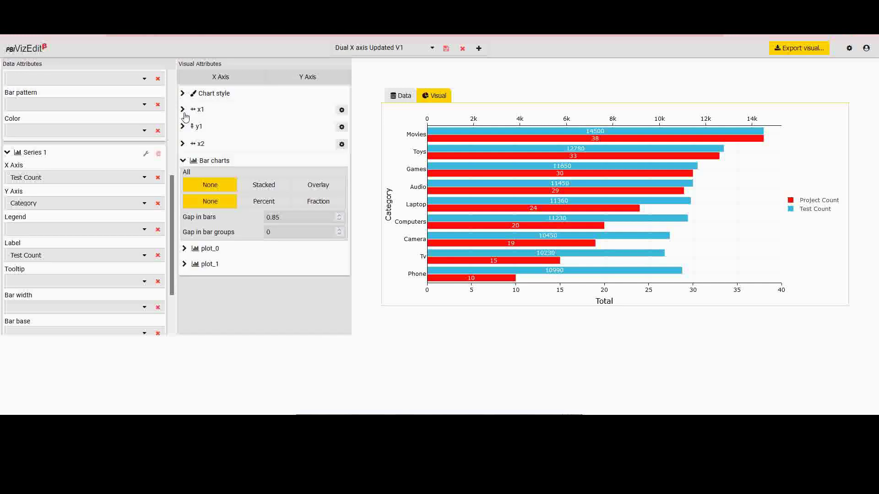
left_click(184, 248)
scroll(253, 284, "down", 4)
scroll(255, 280, "up", 1)
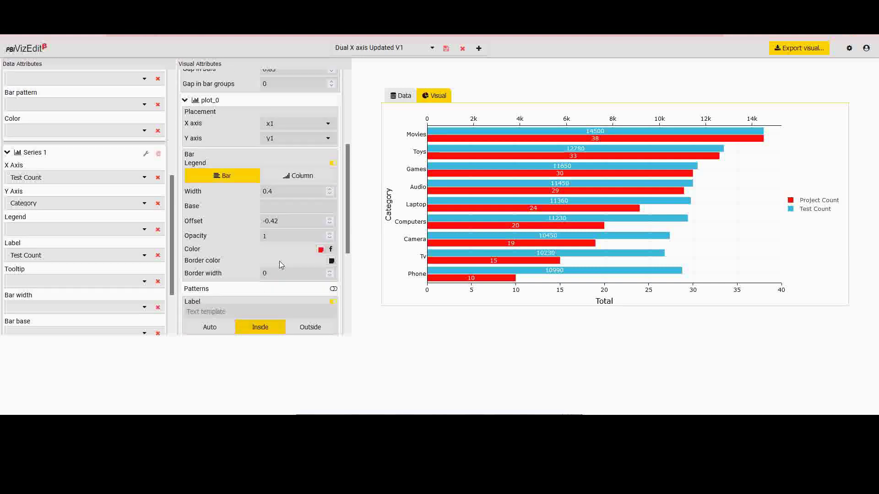
left_click(321, 250)
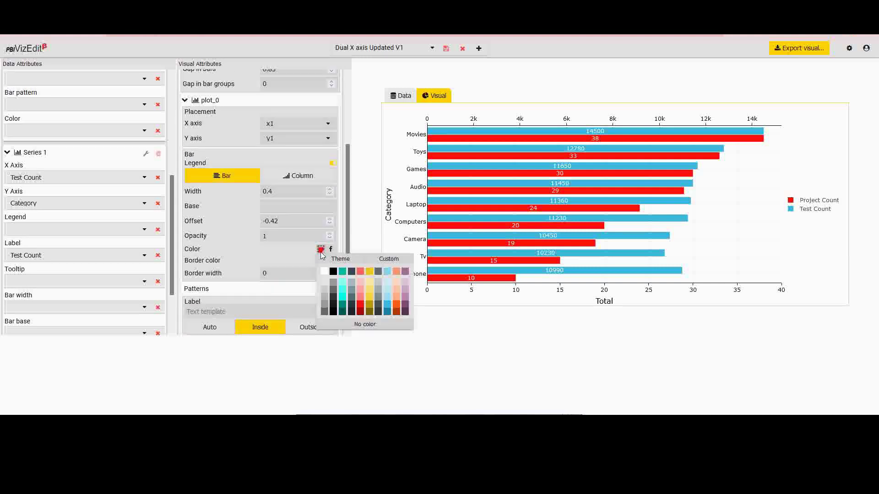
left_click(325, 289)
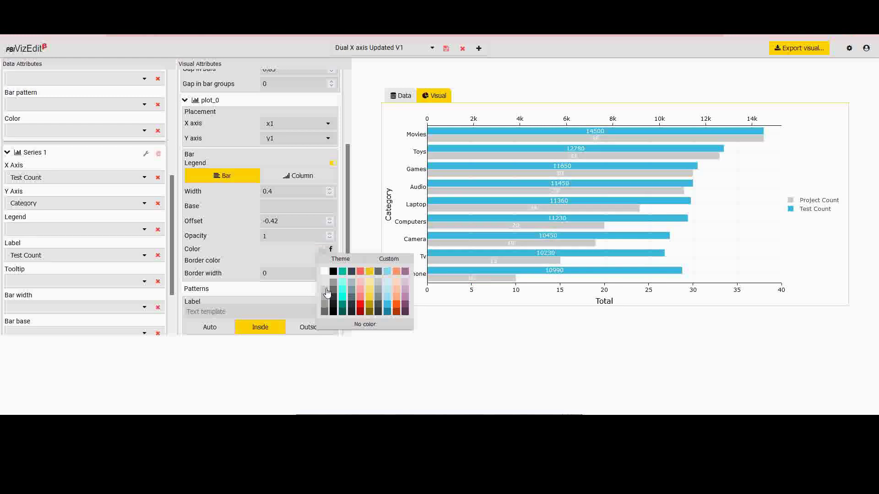
left_click(230, 237)
scroll(231, 234, "up", 1)
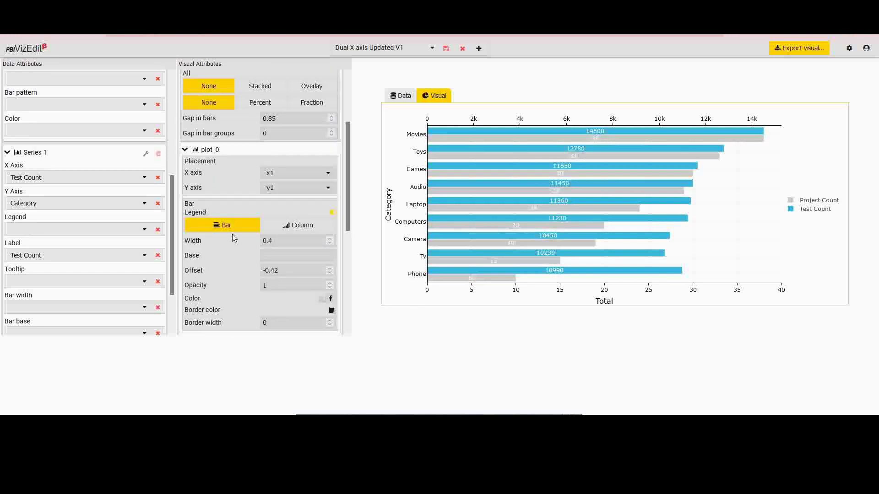
scroll(232, 235, "down", 1)
scroll(232, 235, "down", 1)
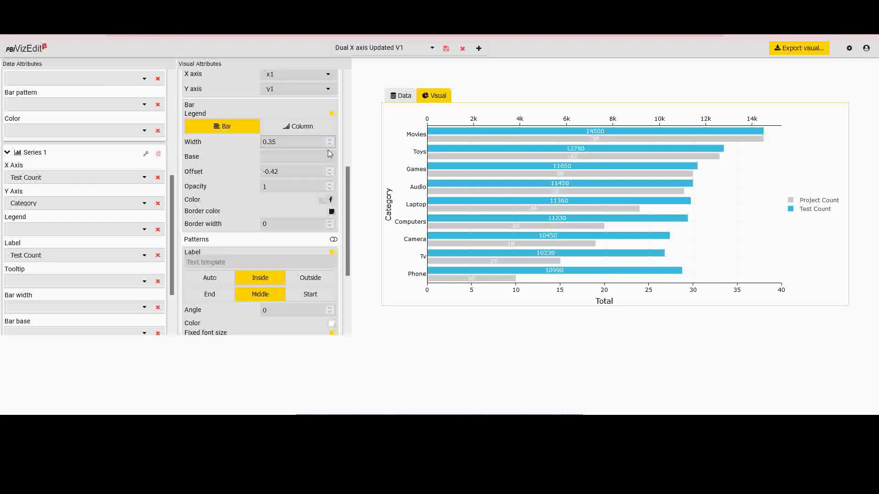
scroll(309, 194, "down", 2)
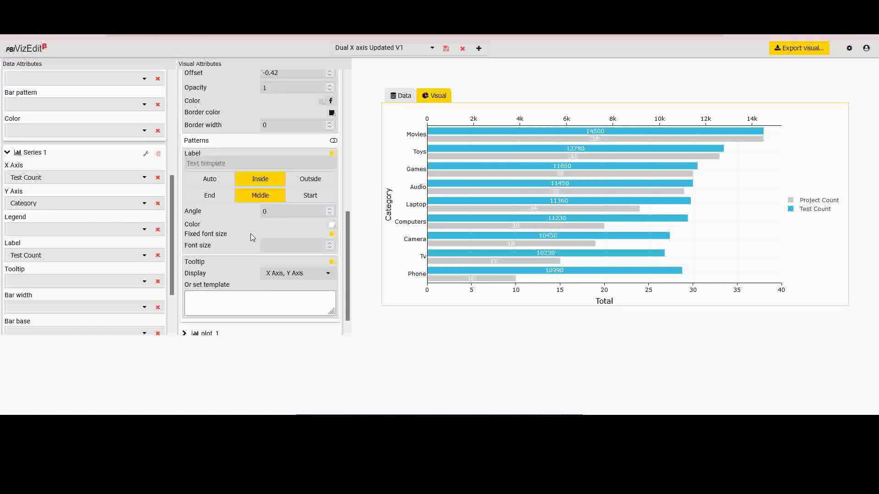
scroll(251, 237, "down", 1)
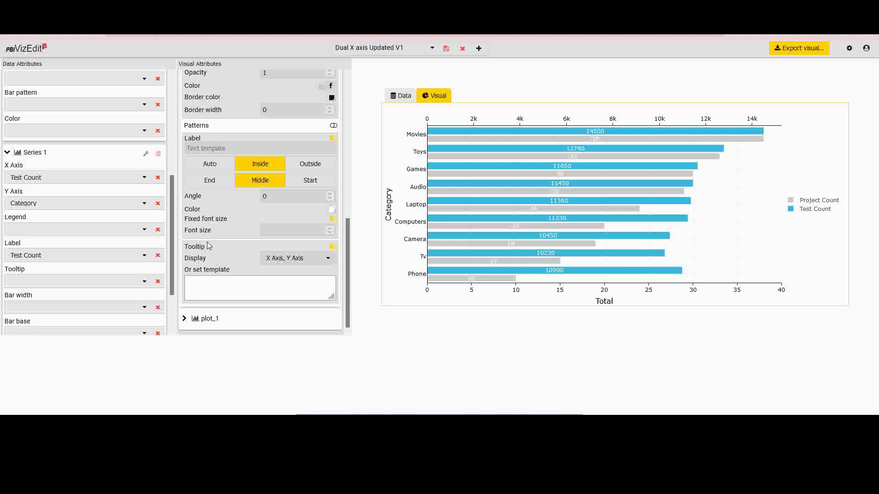
Step: Check the tooltip display setting and save the Dual X axis Updated V1 visual
left_click(300, 260)
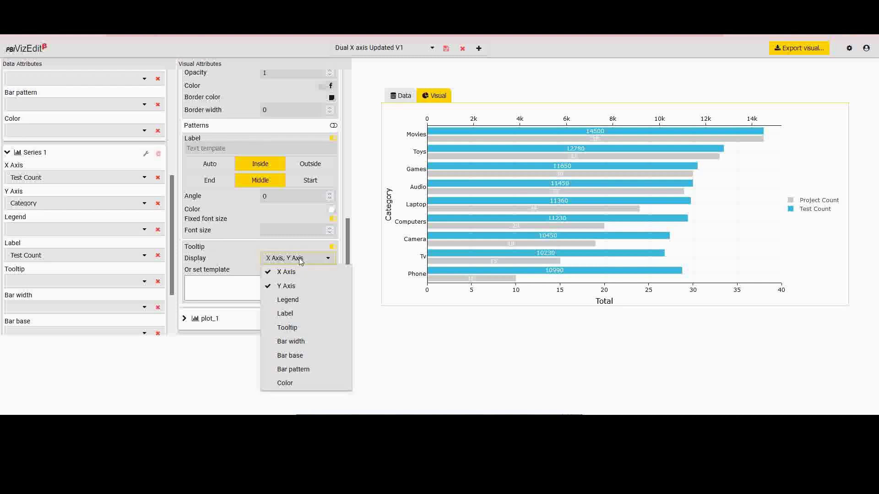
left_click(300, 259)
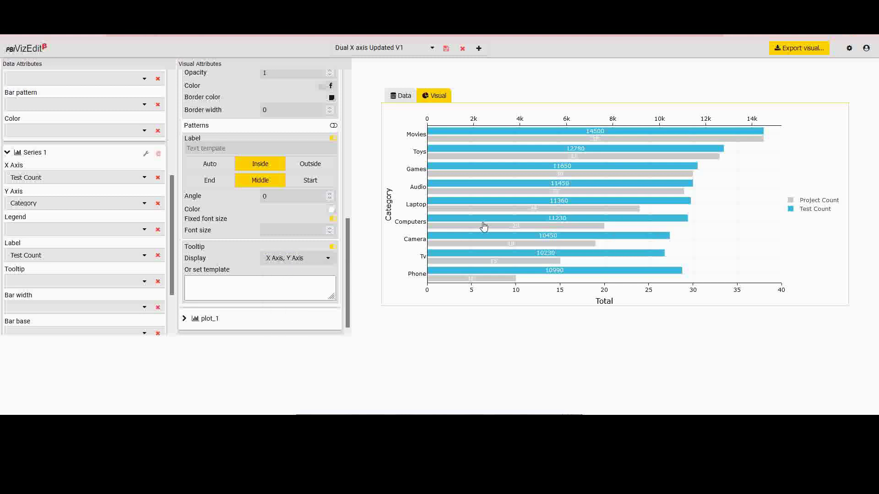
mouse_move(486, 223)
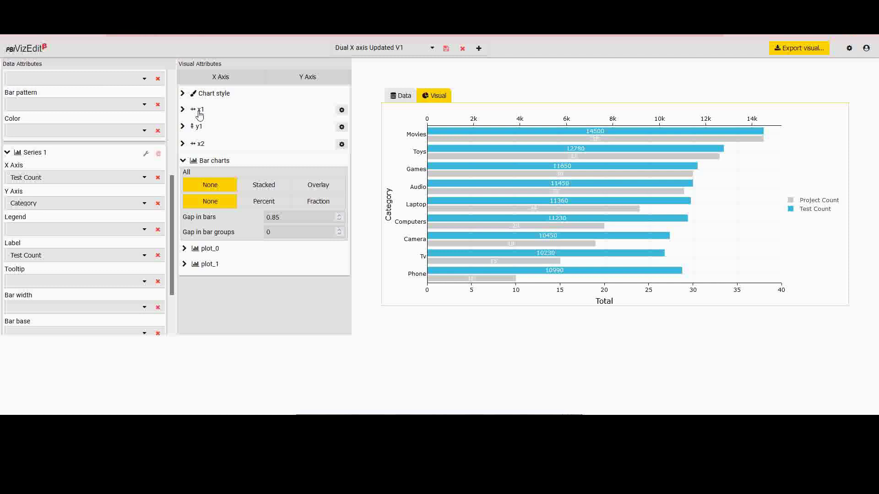
left_click(445, 51)
Step: Open Export visual and review version 1.0.0, the description and the author name and e-mail fields
left_click(787, 51)
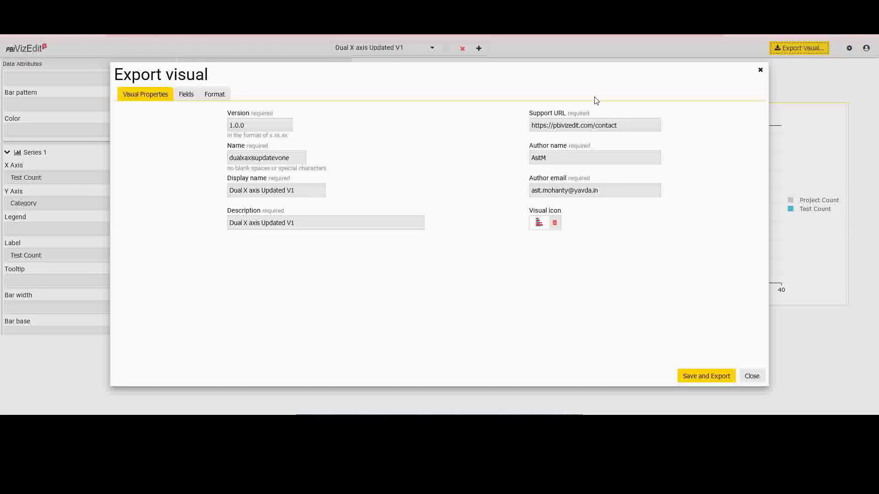
left_click(246, 125)
left_click_drag(246, 125, 194, 125)
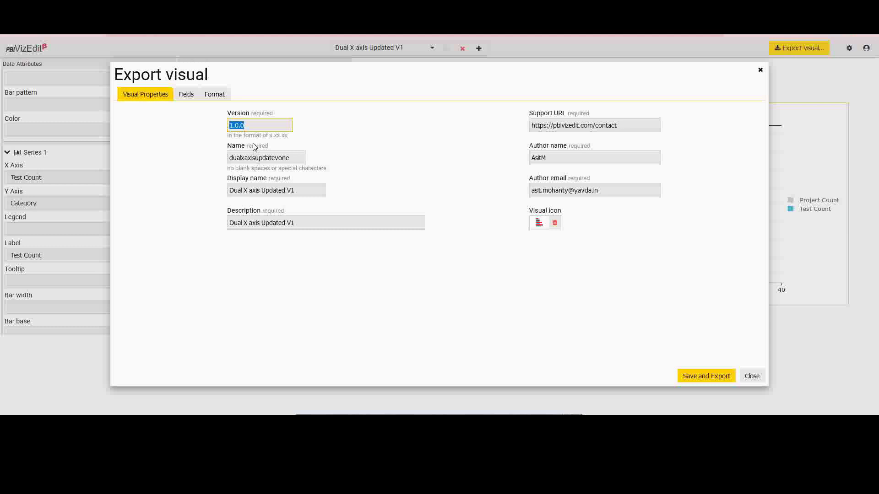
left_click_drag(294, 218, 224, 219)
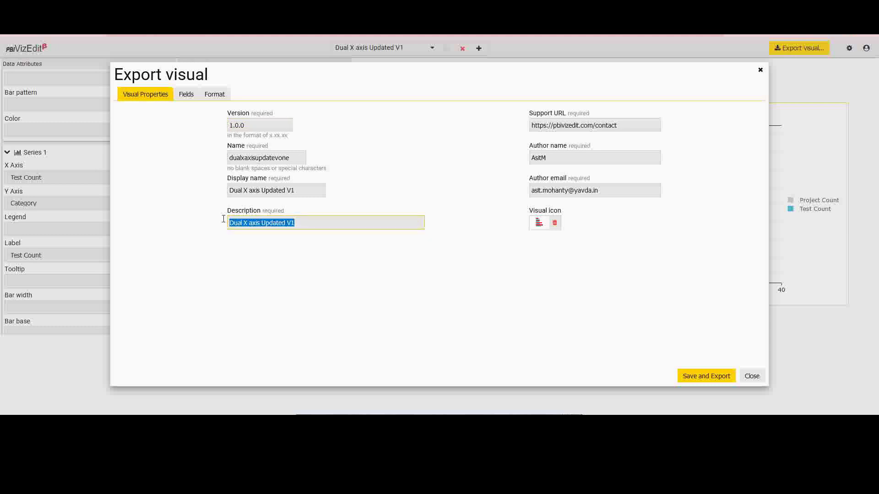
left_click_drag(550, 158, 529, 156)
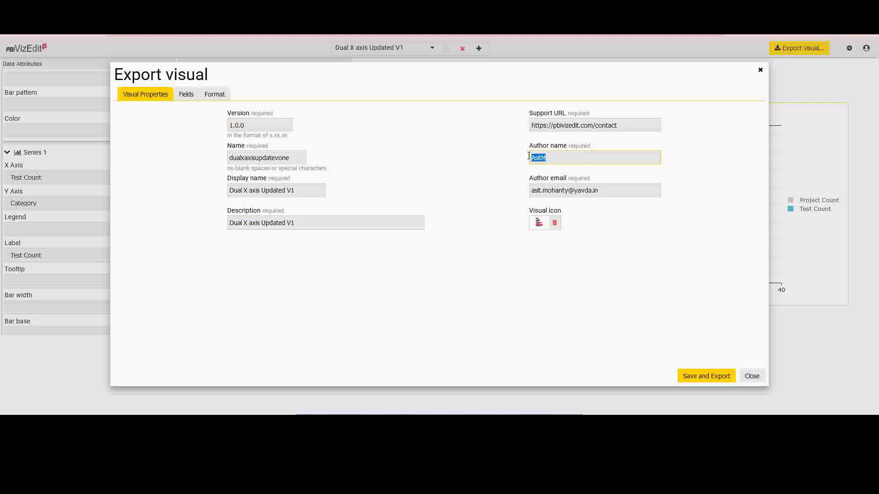
left_click_drag(613, 191, 504, 189)
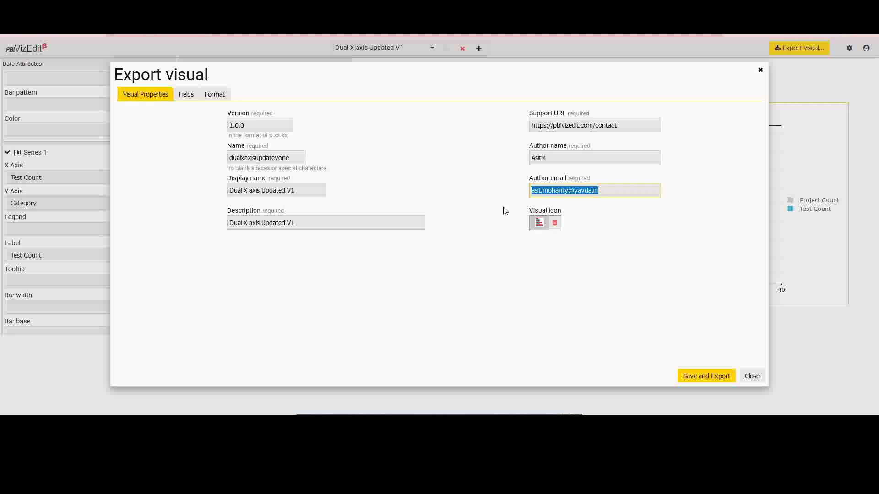
left_click(193, 99)
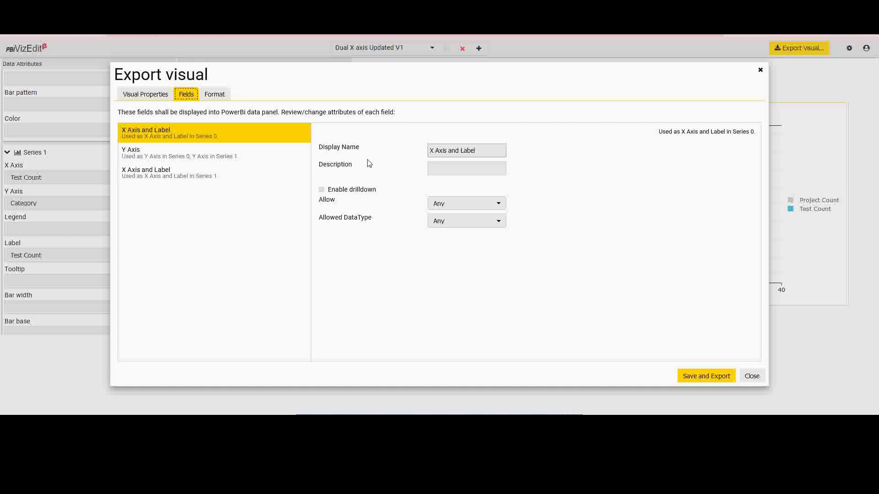
Step: Leave the export field's Allow and Allowed DataType settings at Any
left_click(453, 207)
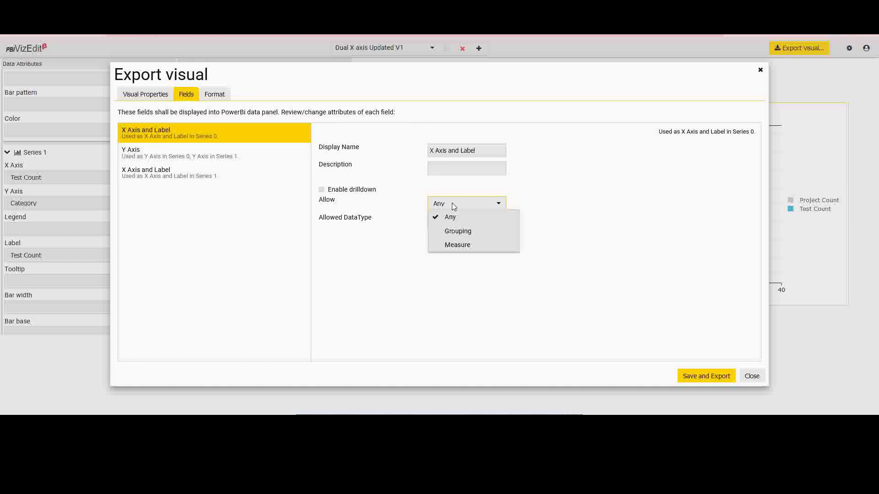
left_click(481, 209)
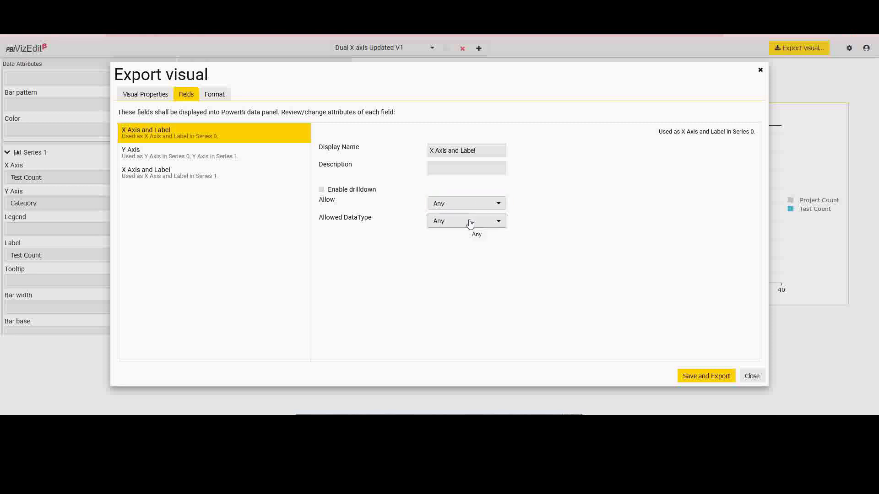
left_click(471, 223)
left_click(471, 222)
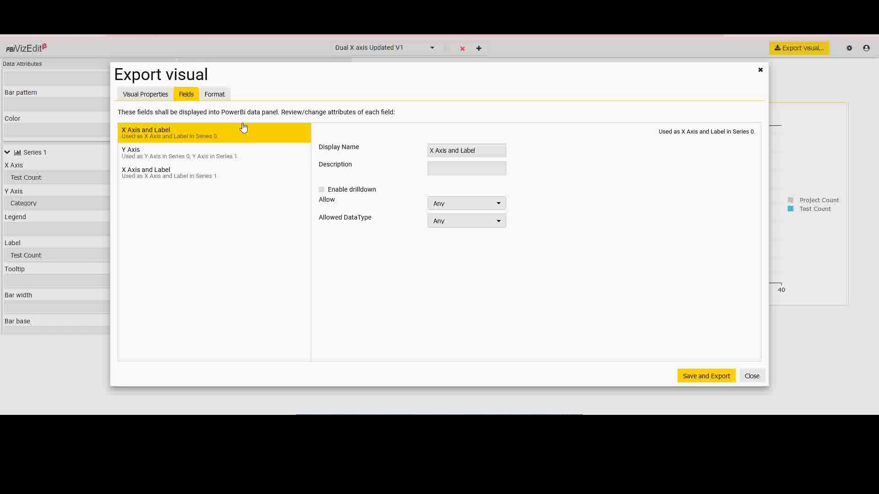
left_click(215, 94)
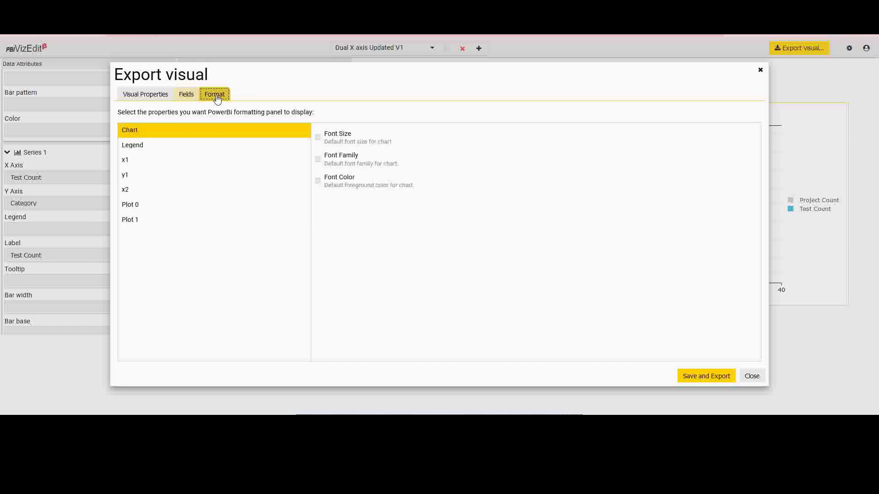
Step: Expand the Legend, x1, y1, x2, Plot 0 and Plot 1 formatting sections in Export visual
left_click(220, 134)
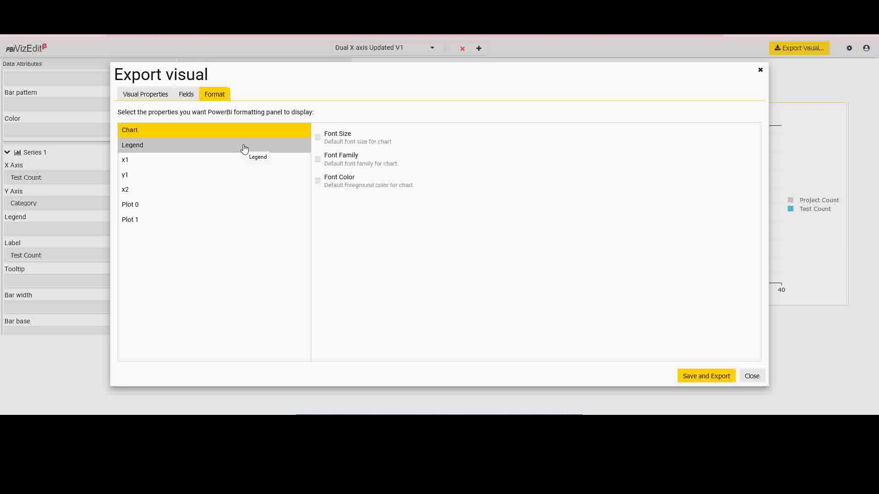
left_click(244, 148)
left_click(237, 164)
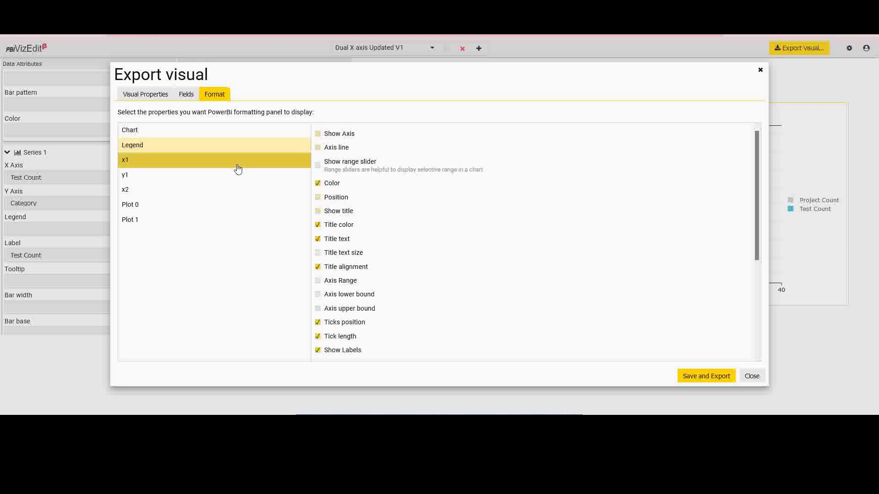
scroll(369, 268, "down", 3)
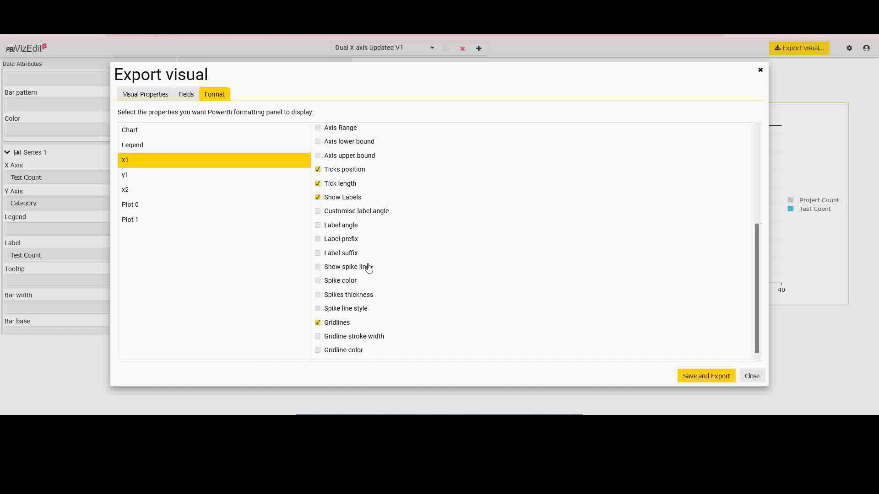
scroll(363, 261, "up", 4)
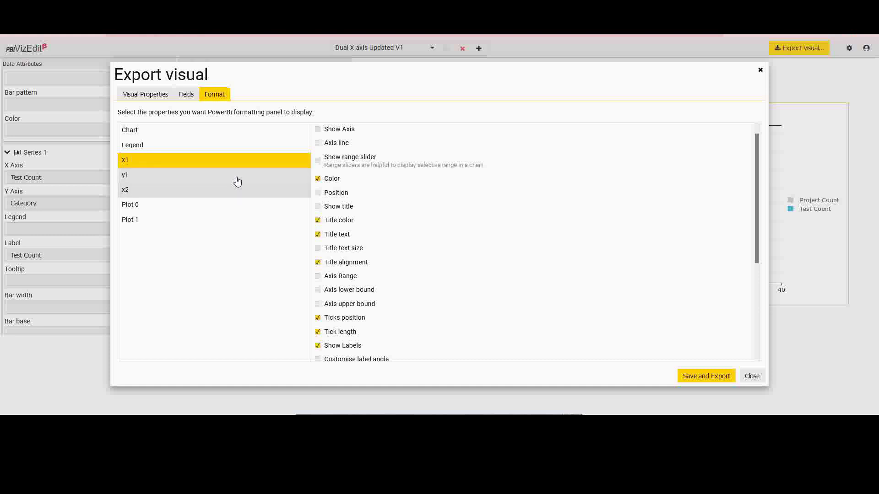
left_click(238, 181)
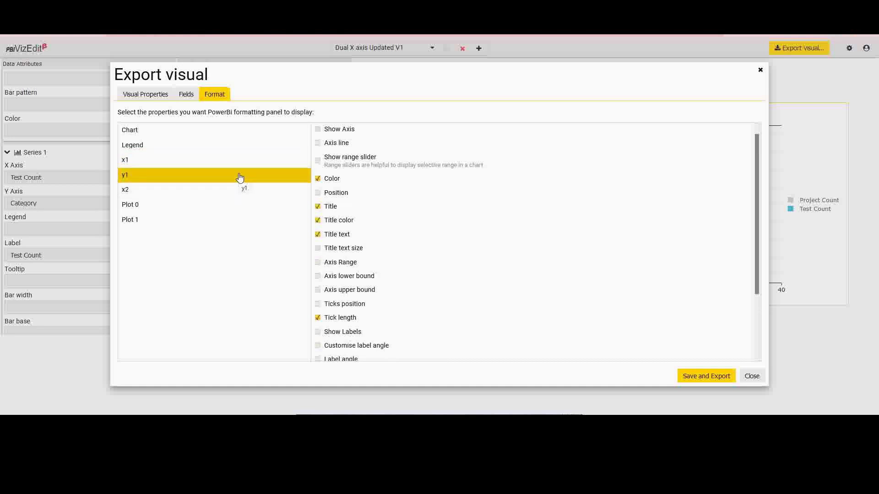
left_click(212, 195)
left_click(211, 206)
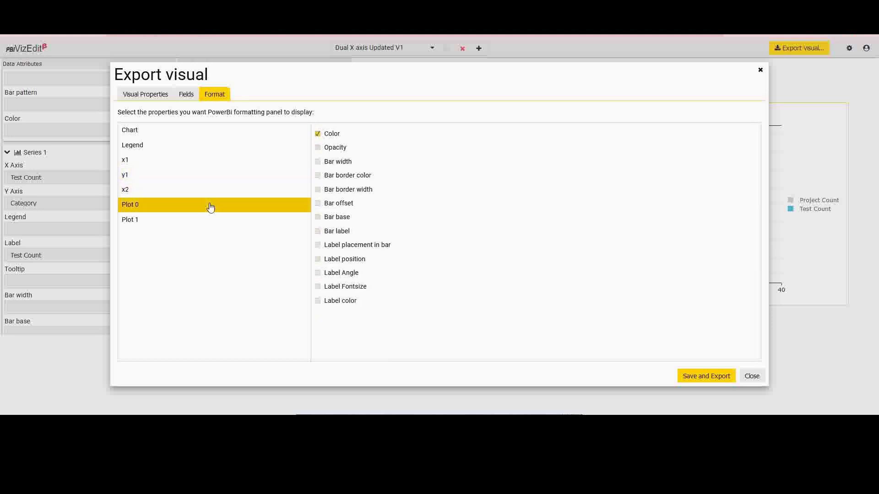
left_click(211, 223)
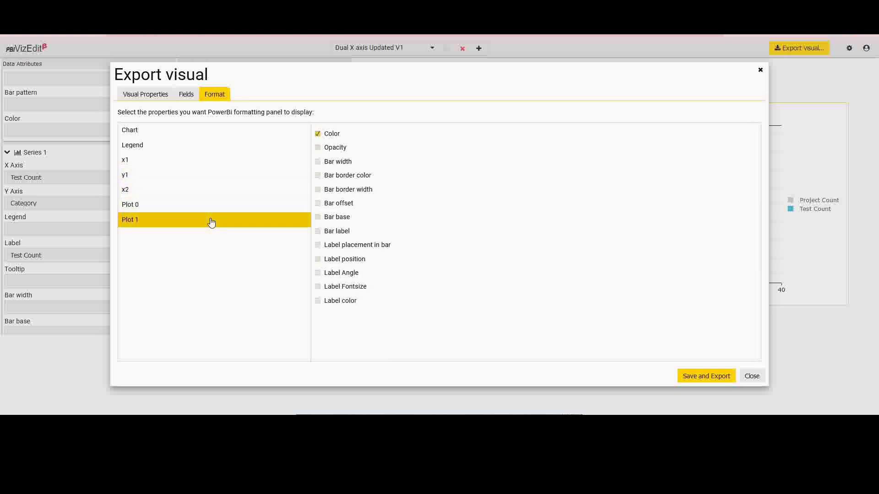
Step: Review the checked Plot 0, x2, y1 and x1 properties, then save and export the visual
left_click(211, 207)
left_click(212, 191)
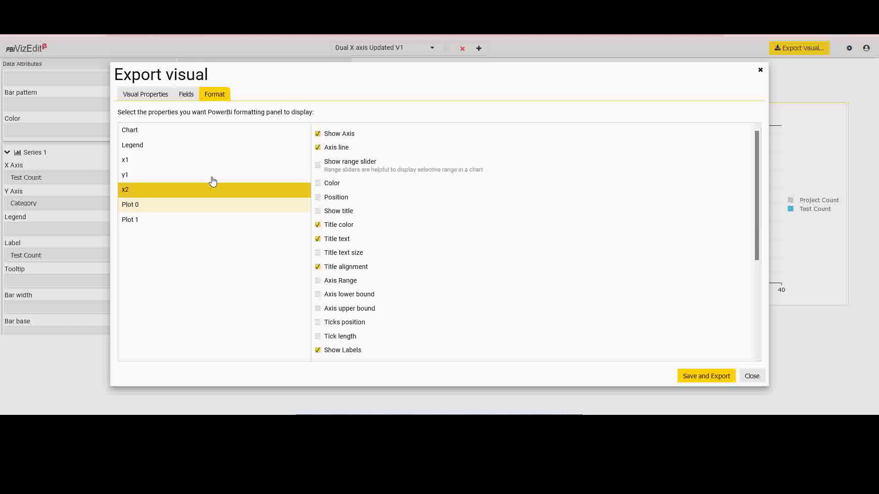
left_click(212, 176)
left_click(212, 163)
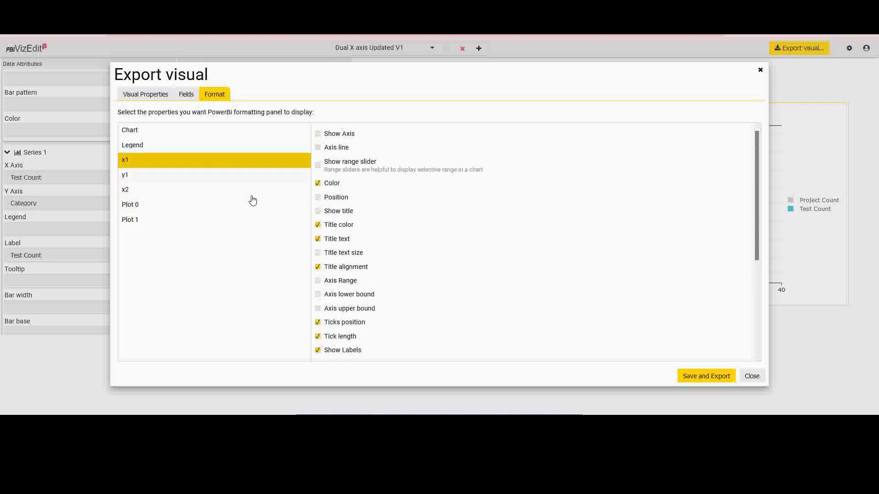
scroll(366, 248, "down", 1)
scroll(366, 249, "down", 3)
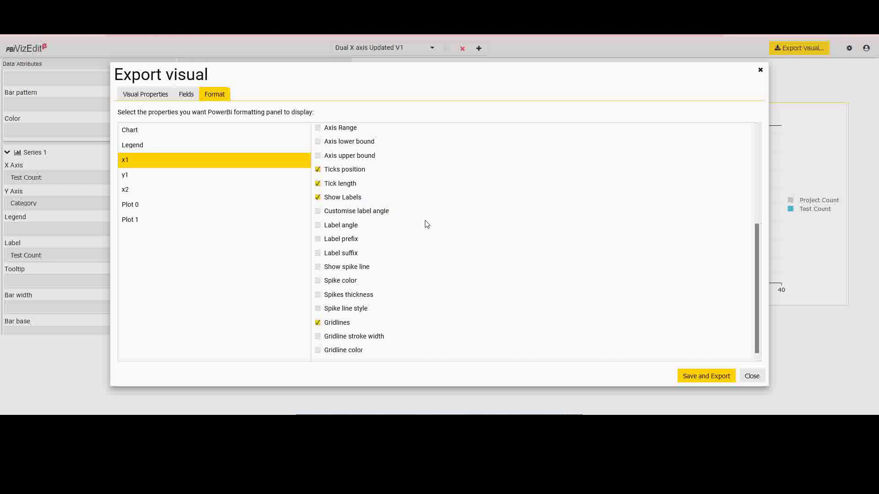
scroll(426, 224, "up", 3)
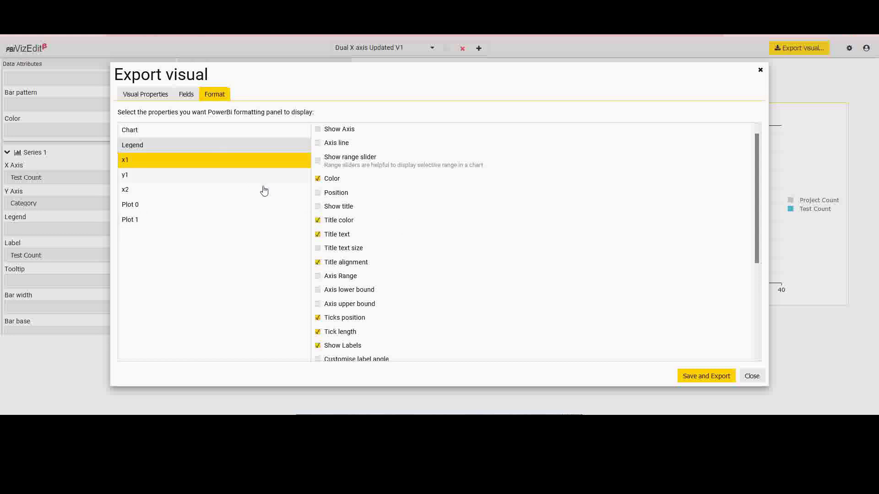
left_click(697, 377)
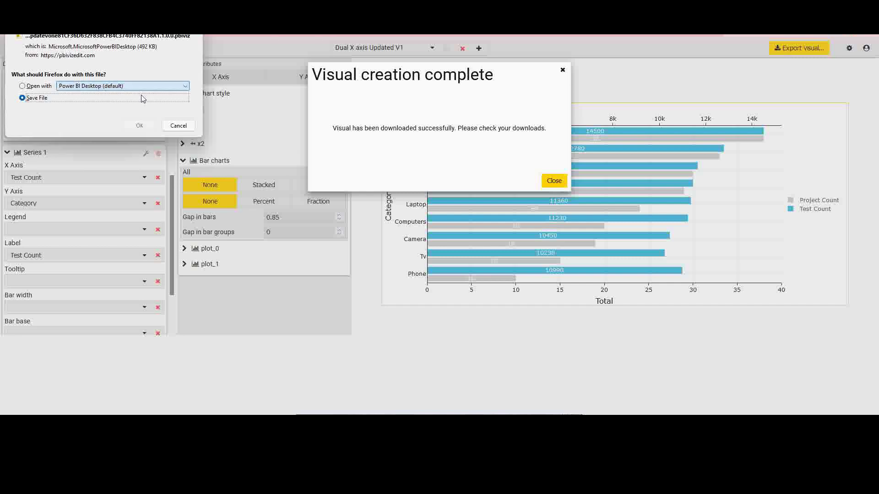
Step: Save the exported .pbiviz file into Downloads and dismiss the creation-complete message
left_click(136, 126)
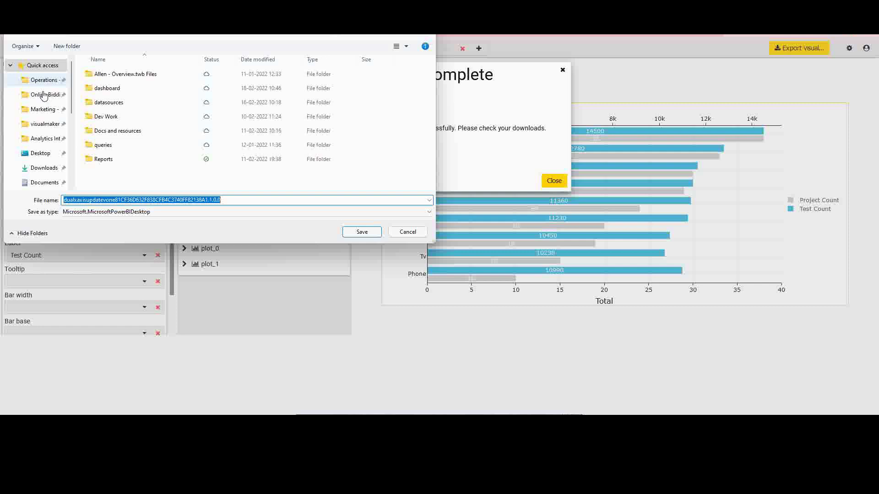
left_click(44, 168)
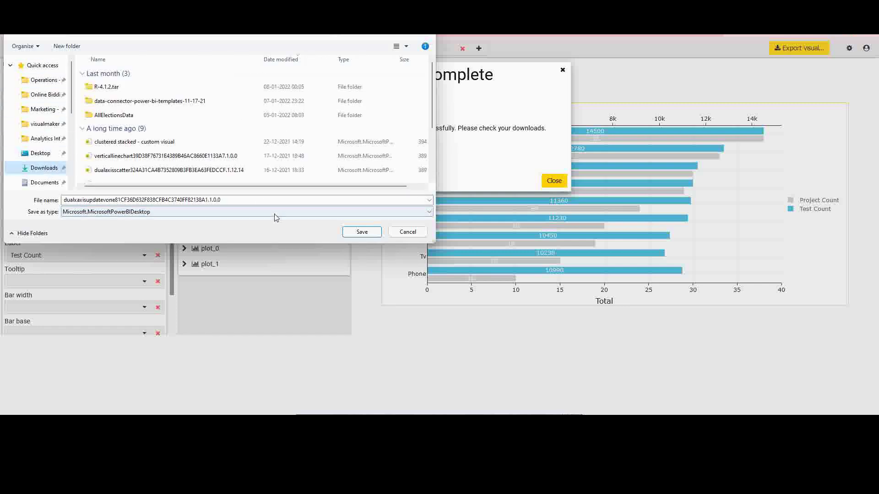
double_click(112, 200)
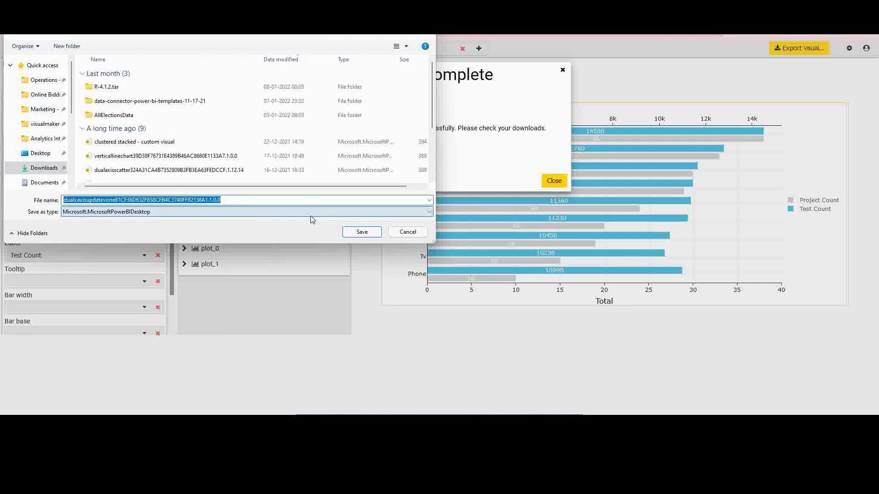
left_click(356, 232)
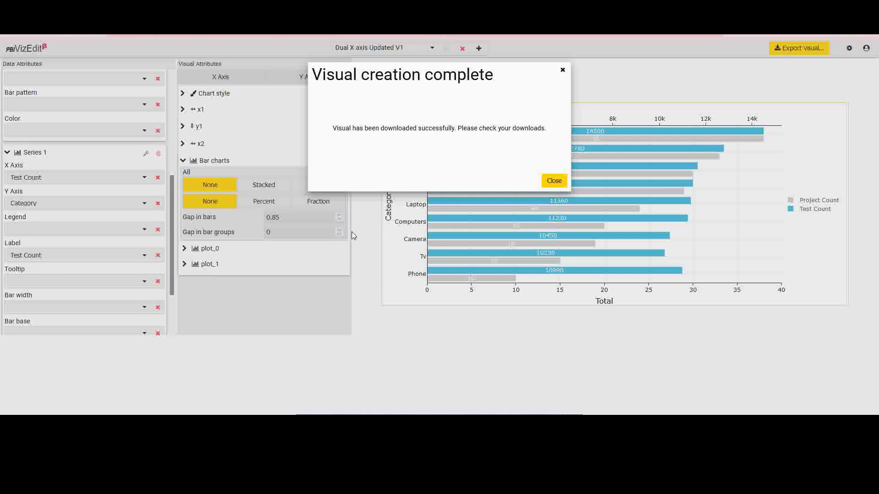
left_click(554, 182)
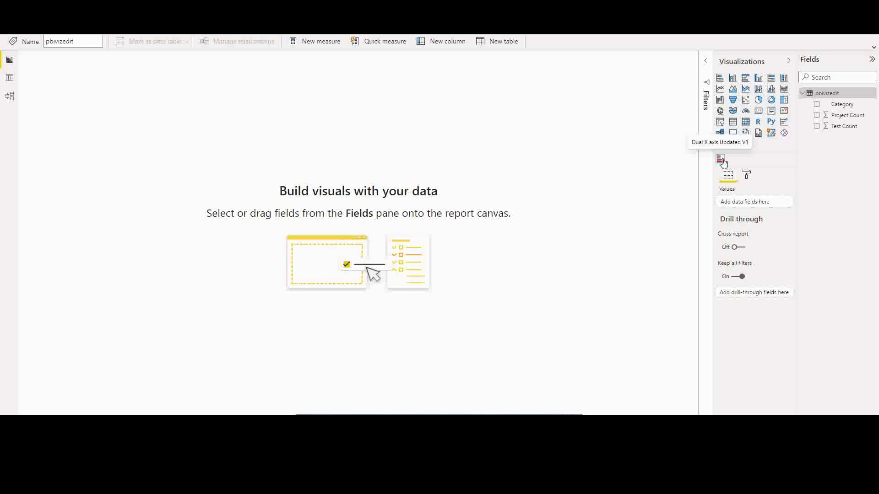
Step: Remove the old Dual X axis Updated V1 visual from the report
right_click(721, 162)
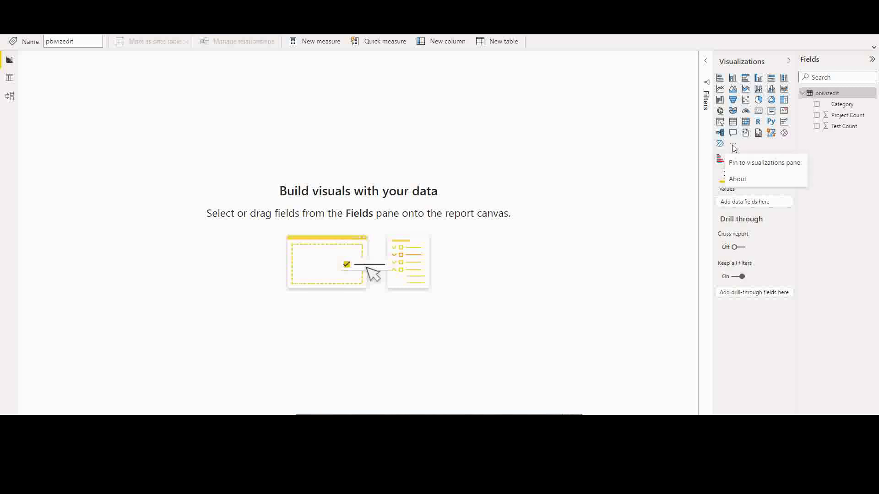
left_click(733, 144)
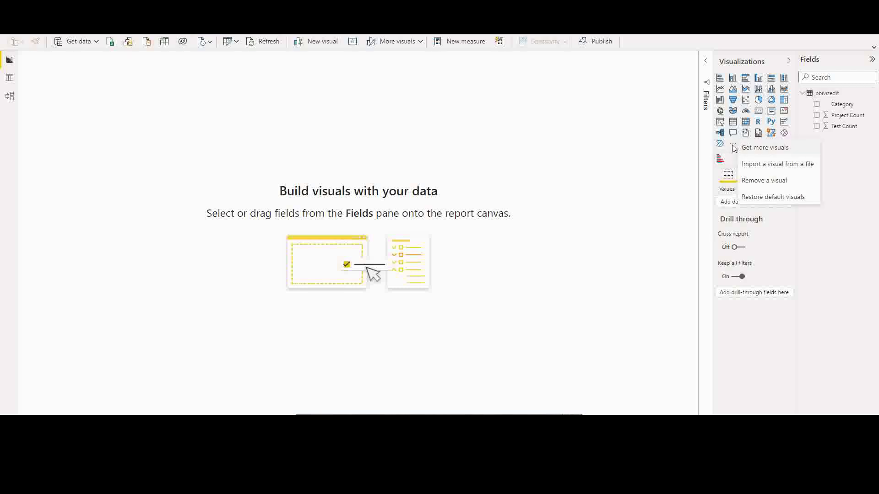
left_click(751, 181)
left_click(399, 235)
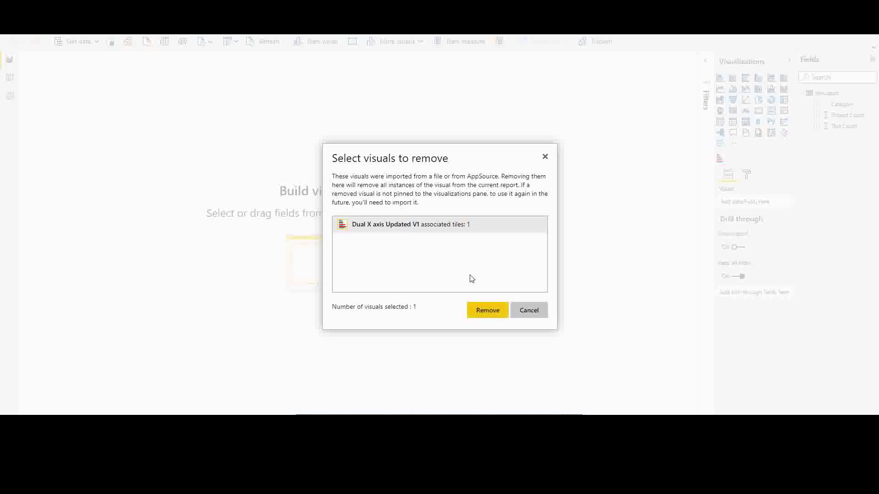
left_click(488, 311)
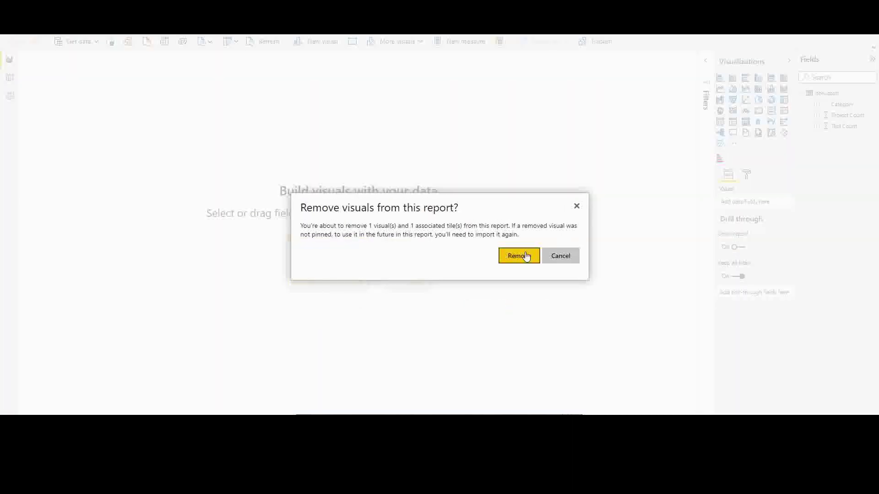
left_click(524, 255)
Step: Import the newly exported .pbiviz visual from the Downloads folder
left_click(733, 146)
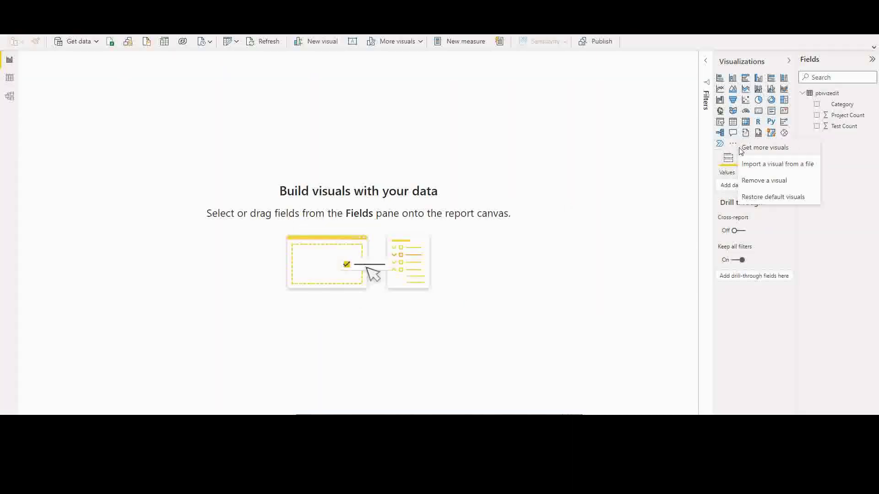
left_click(767, 168)
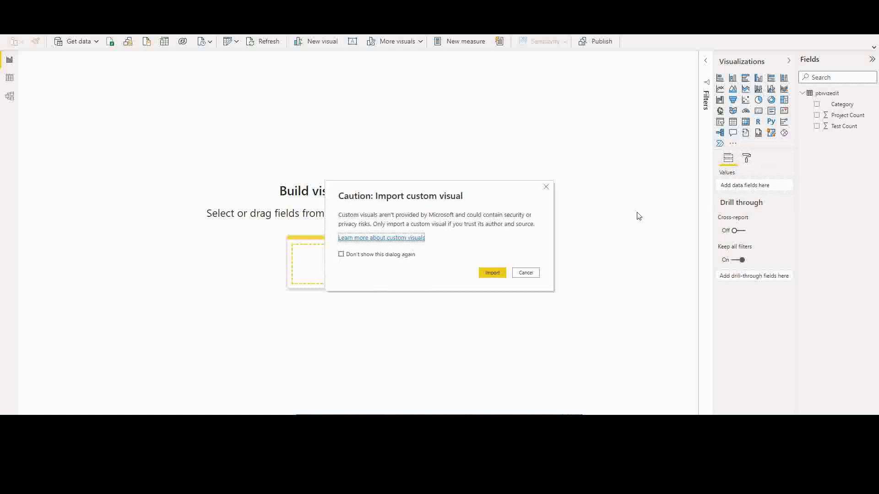
left_click(492, 272)
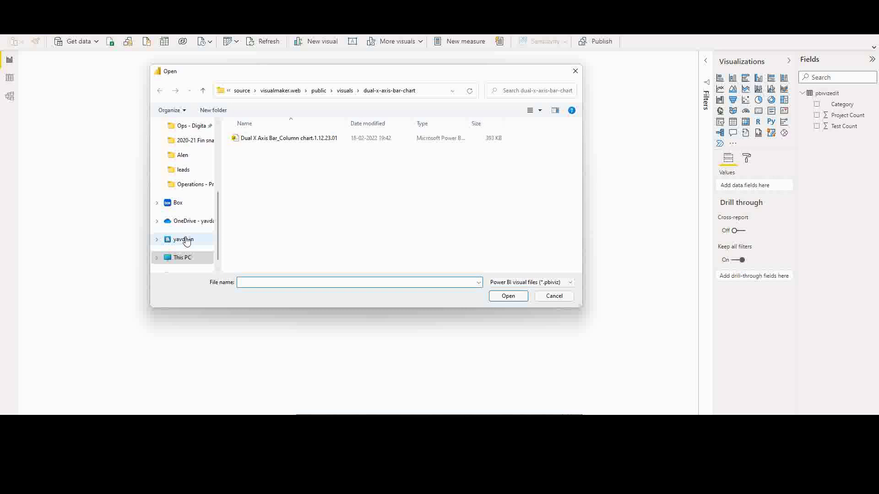
scroll(190, 229, "up", 3)
left_click(191, 170)
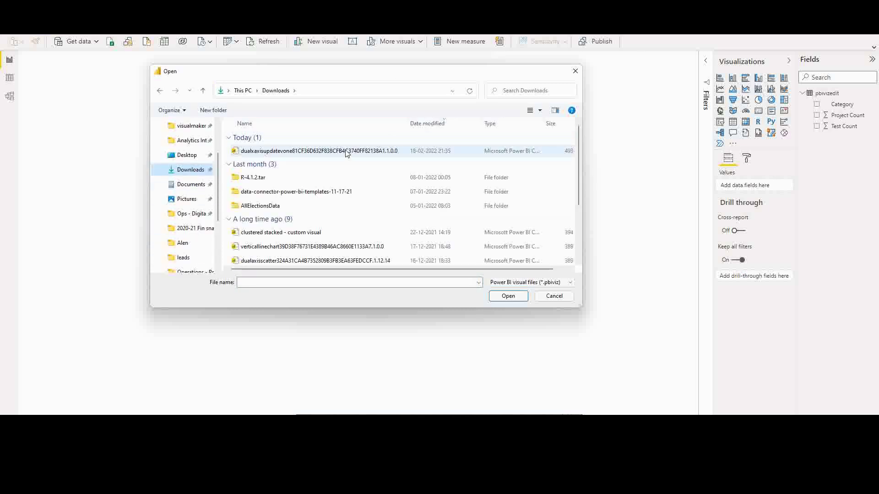
left_click(328, 152)
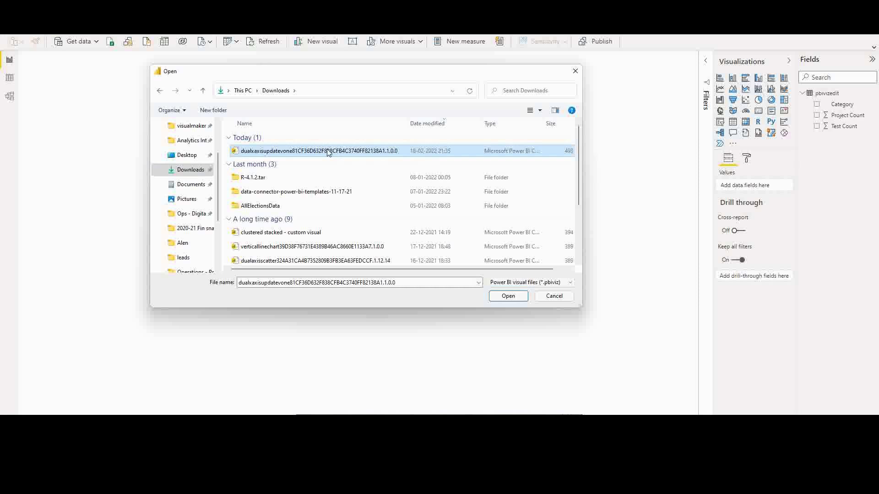
left_click(508, 297)
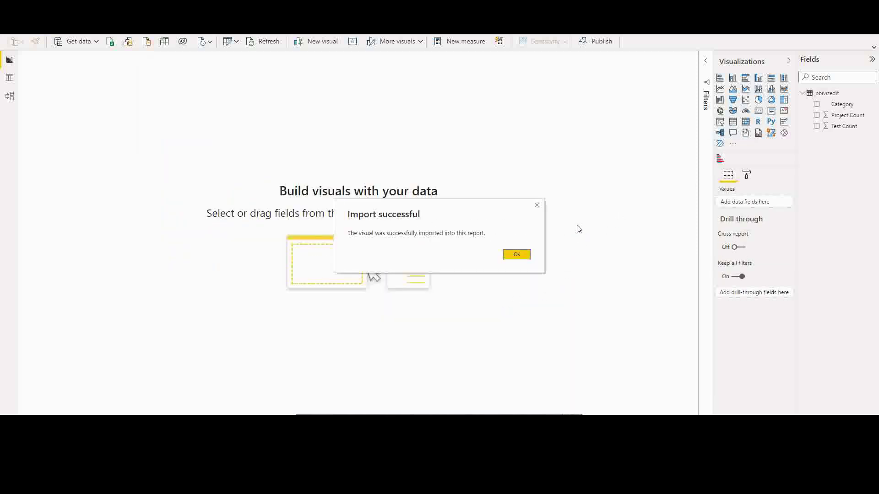
left_click(517, 255)
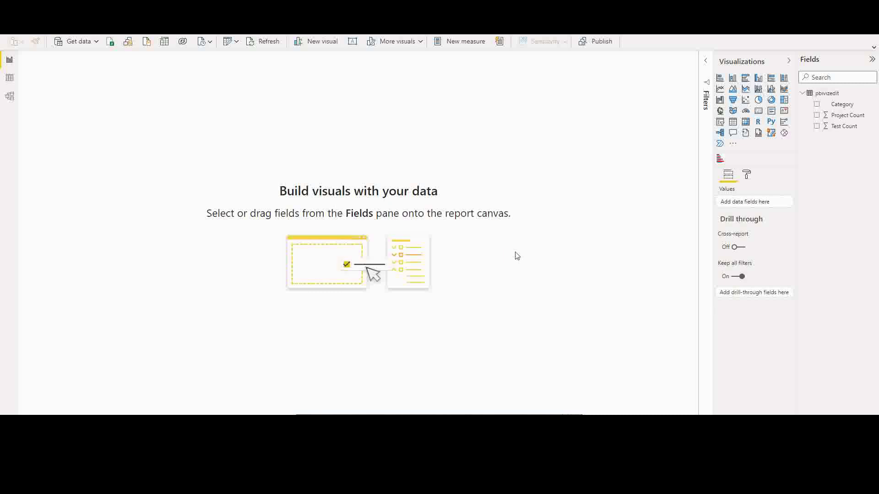
Step: Add the new visual with Category on Y, Project Count and Test Count on the X axes, then enlarge it
left_click(723, 161)
left_click_drag(840, 105, 751, 230)
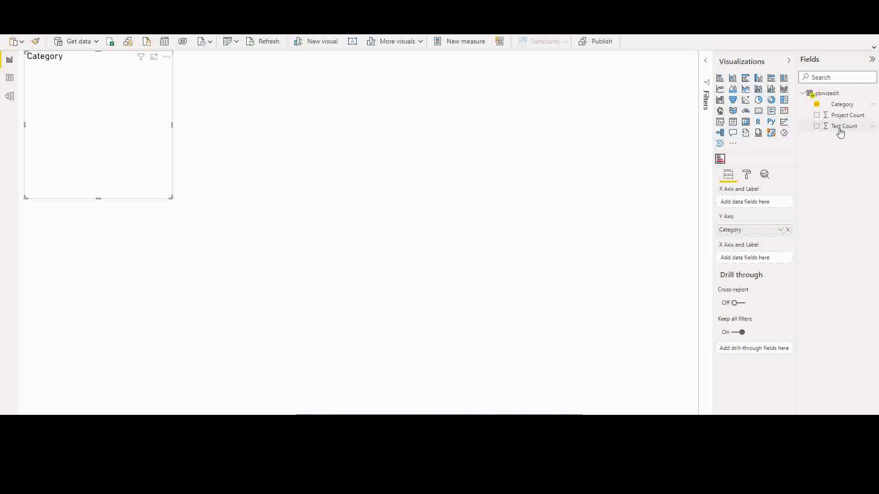
left_click_drag(845, 119, 756, 201)
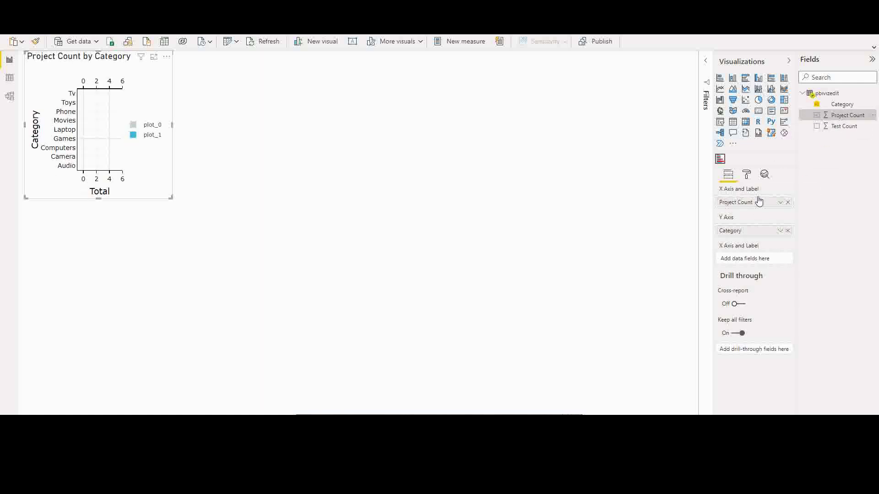
left_click_drag(838, 132, 751, 258)
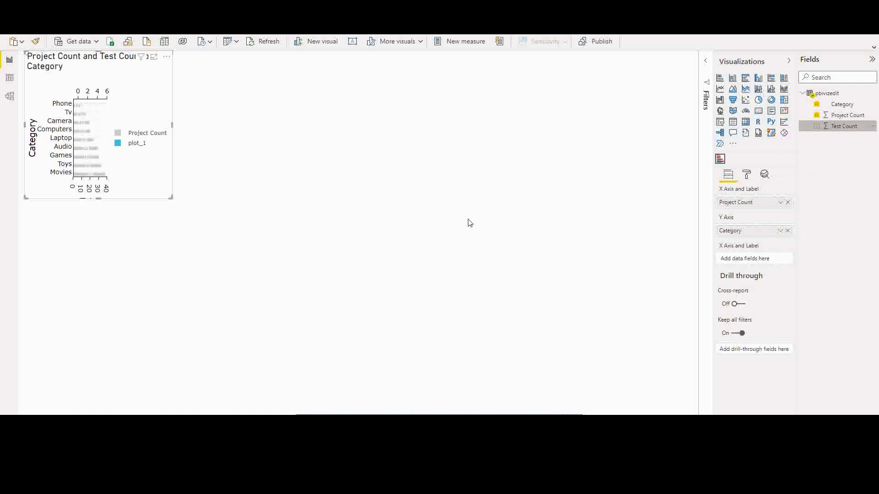
left_click_drag(178, 203, 395, 299)
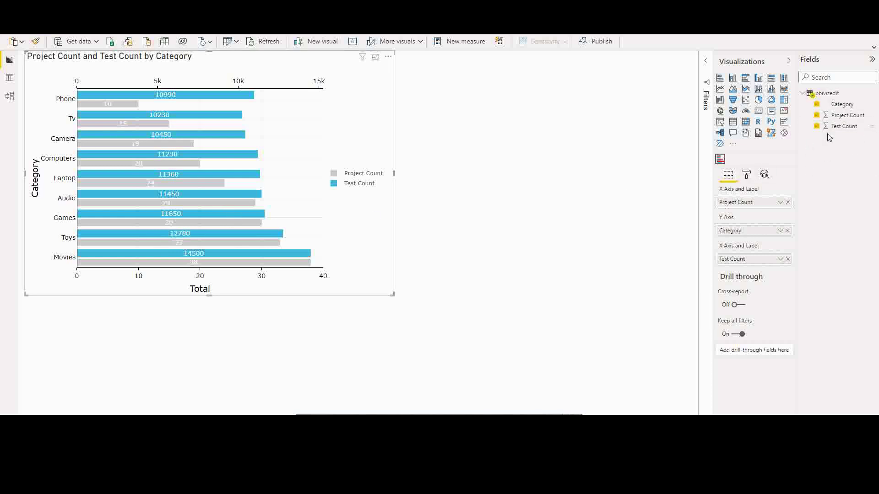
left_click(747, 176)
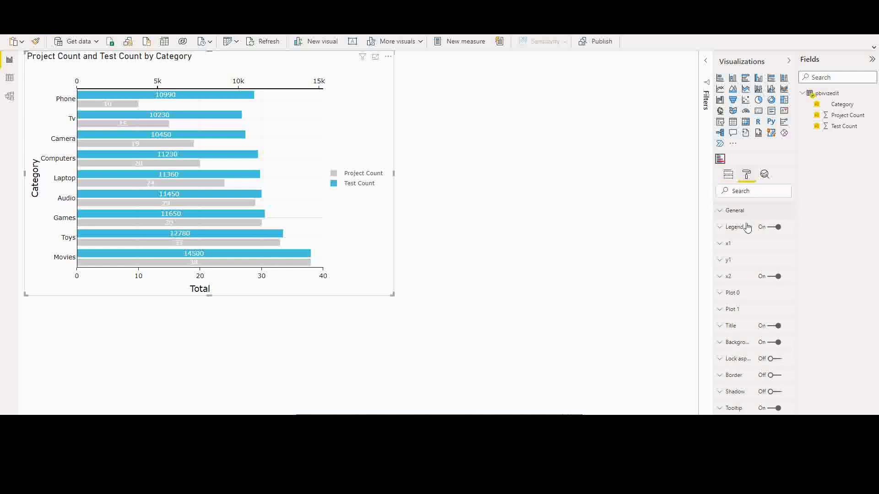
left_click(773, 229)
left_click(773, 229)
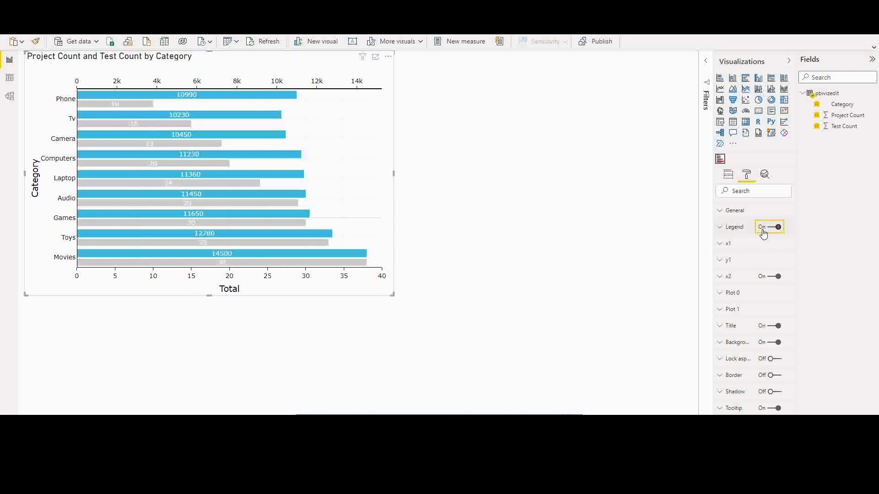
left_click(720, 228)
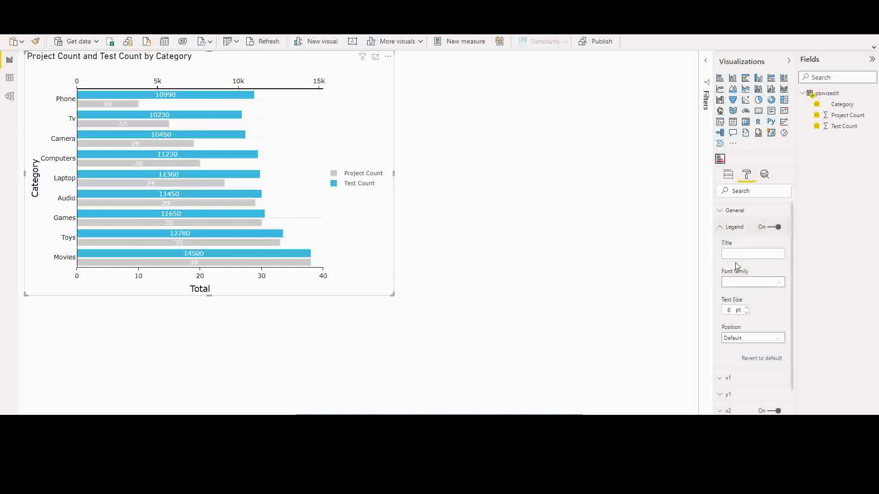
left_click(751, 338)
left_click(751, 349)
left_click(620, 257)
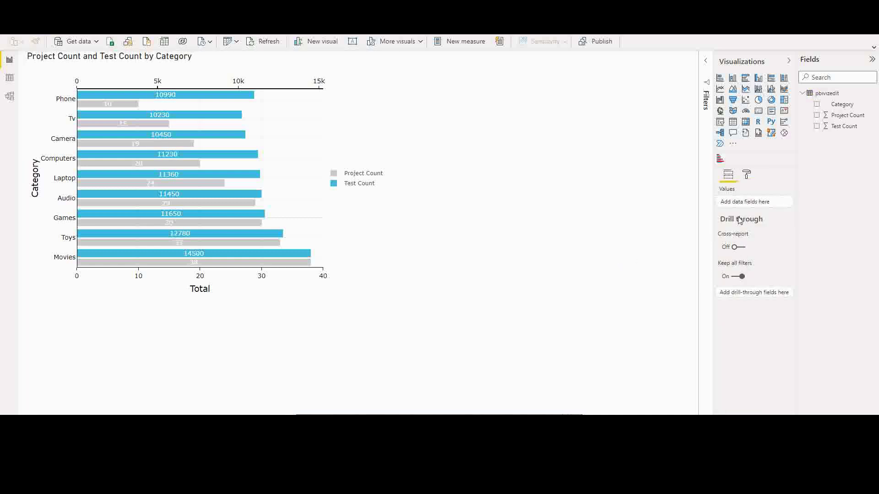